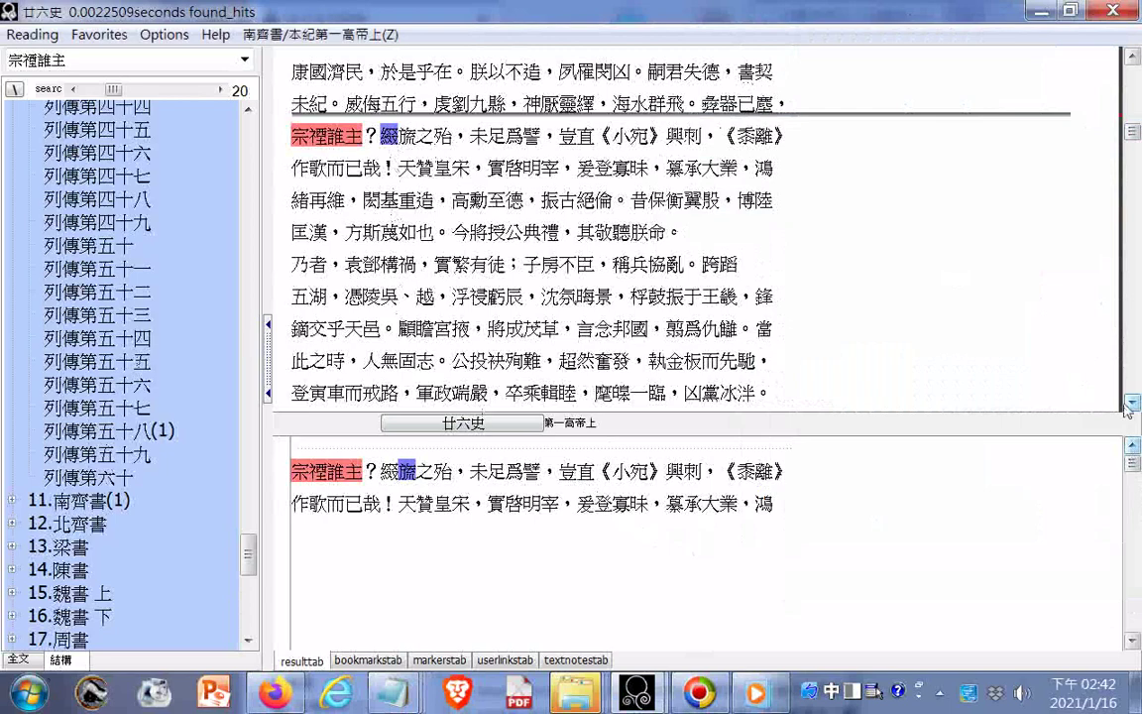
# Select the entire text in the 廿六史 reading pane around 南齊書 本紀第一高帝上 and copy it.
pyautogui.scroll(-1, 1102, 371)
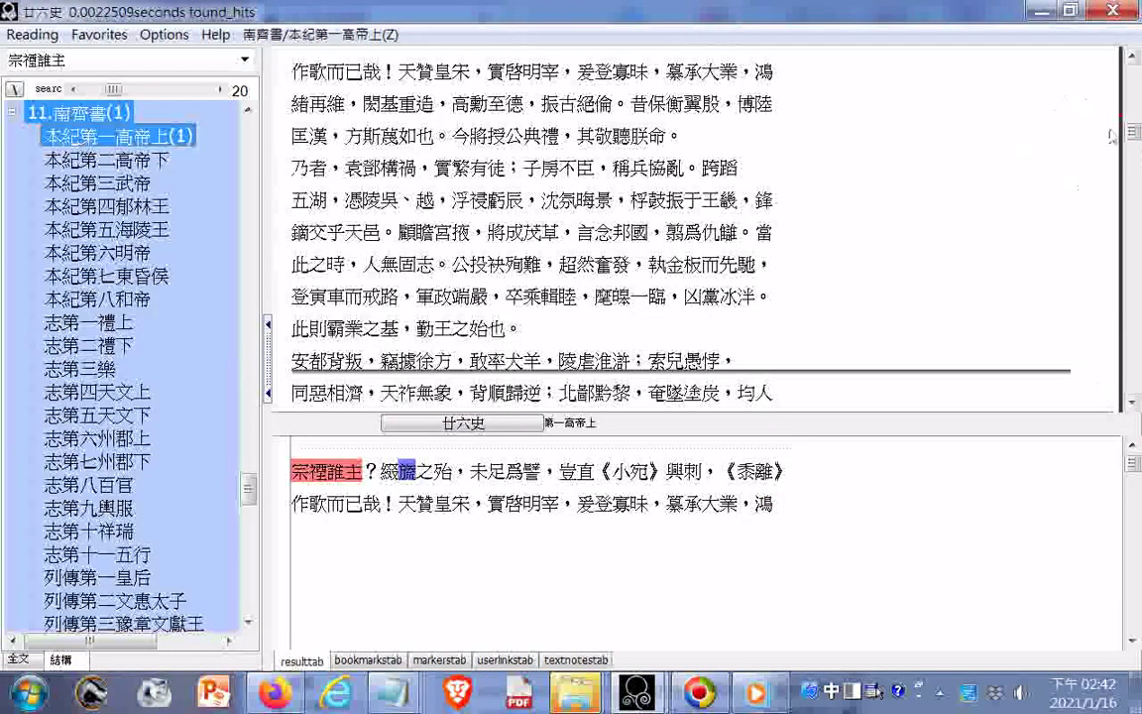
pyautogui.click(1136, 58)
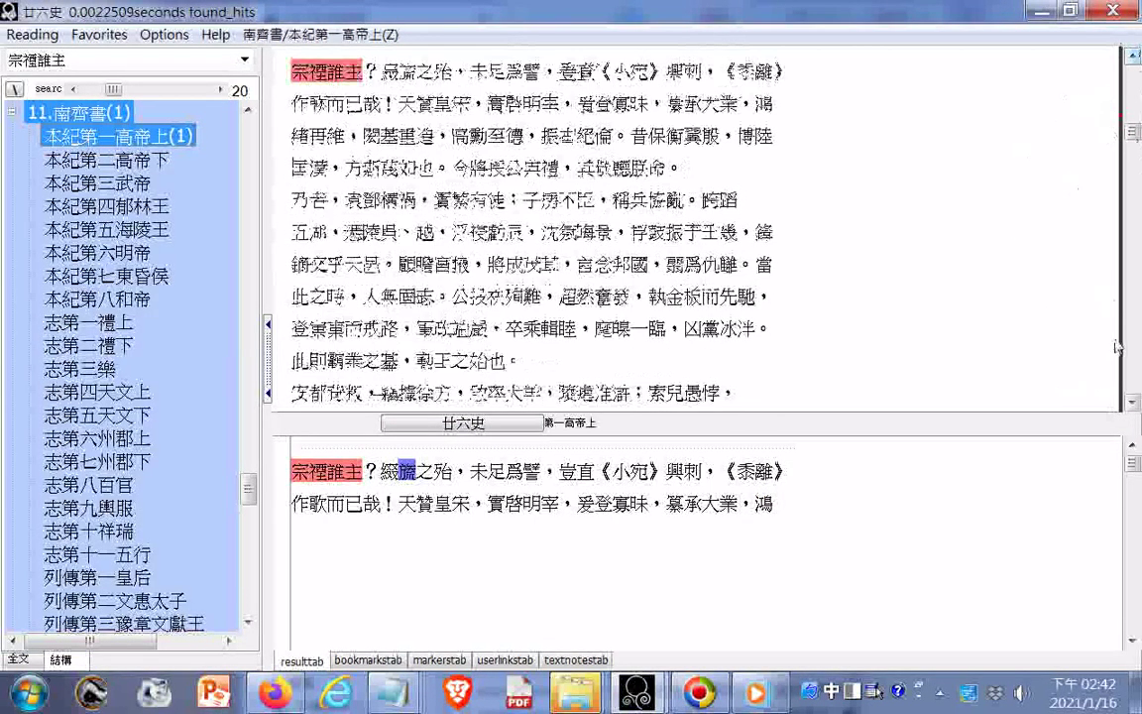
pyautogui.click(1133, 403)
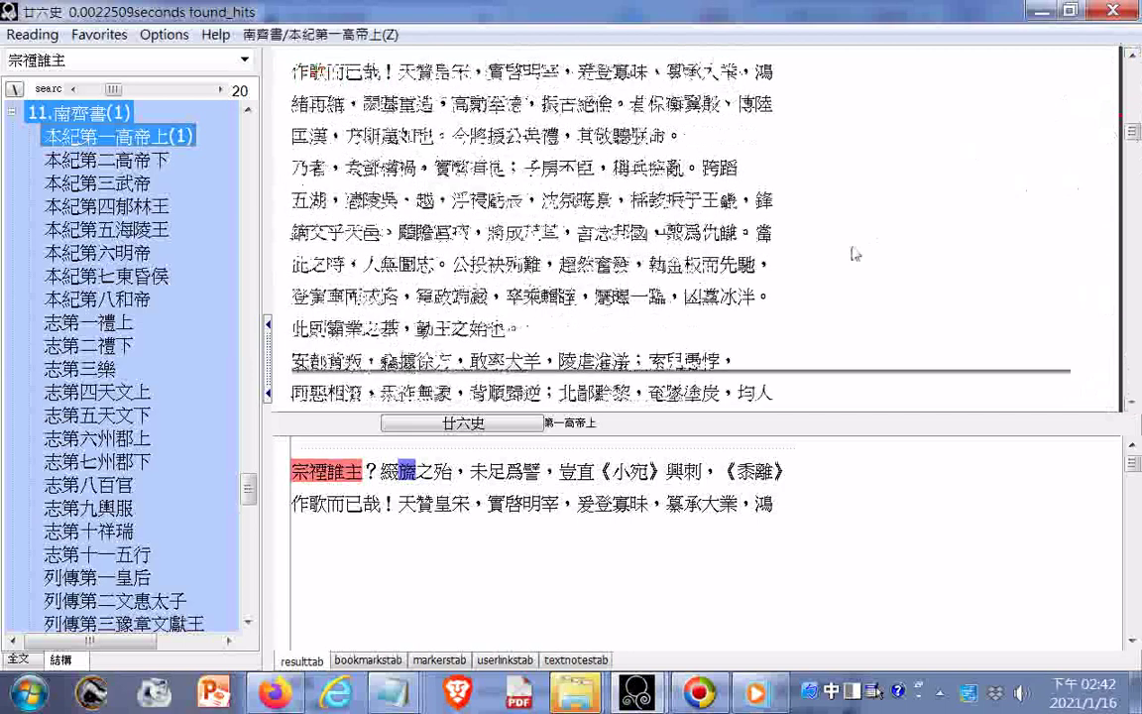
pyautogui.hotkey('ctrl', 'a')
pyautogui.rightClick(566, 196)
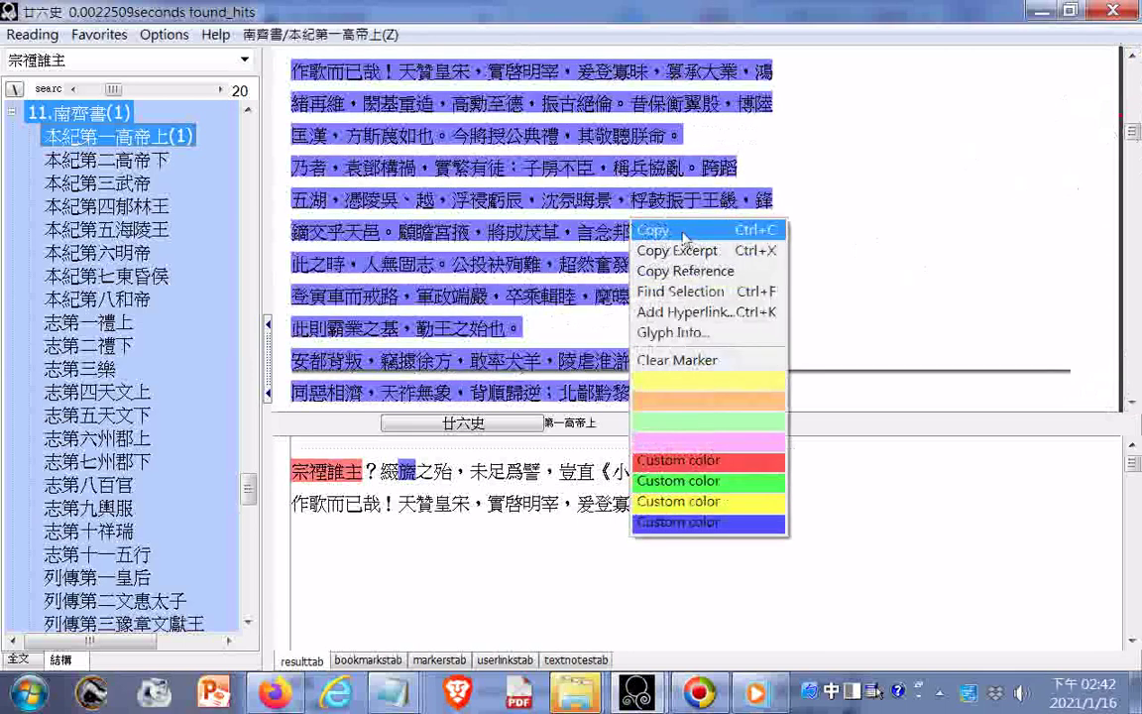
pyautogui.click(595, 204)
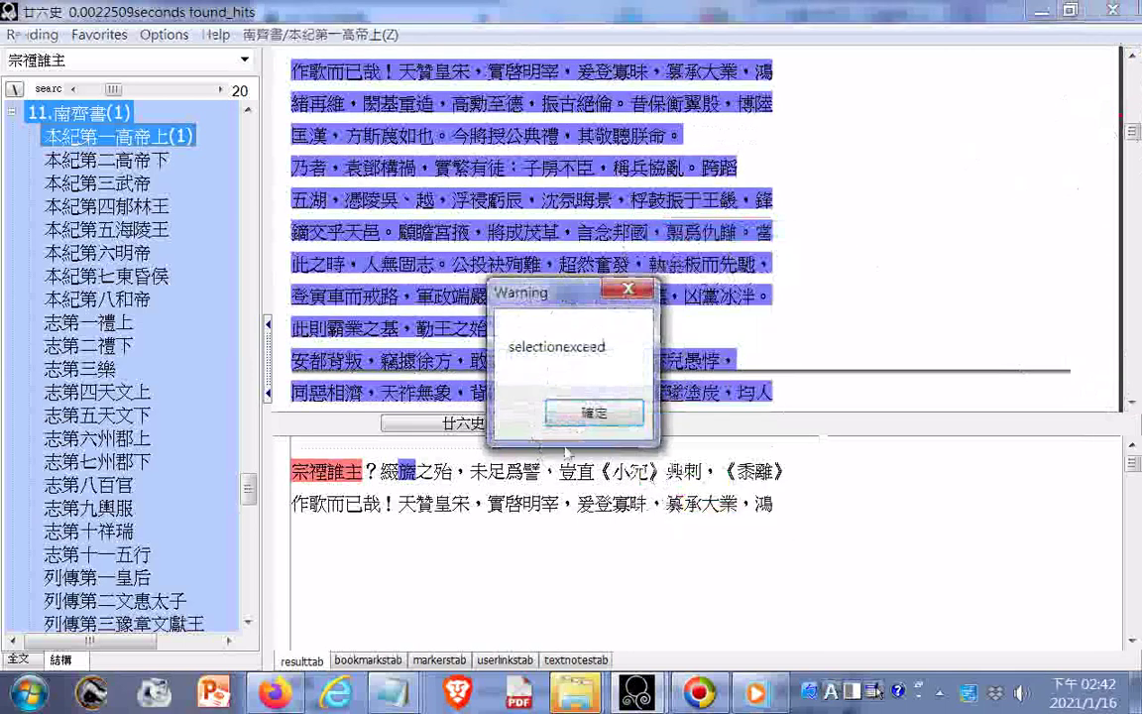
pyautogui.click(593, 413)
# Switch to the Notepad file 宋書(南朝梁·沈約編著).txt and paste the copied text at its end.
pyautogui.click(246, 565)
pyautogui.click(247, 565)
pyautogui.moveTo(247, 562); pyautogui.dragTo(250, 486)
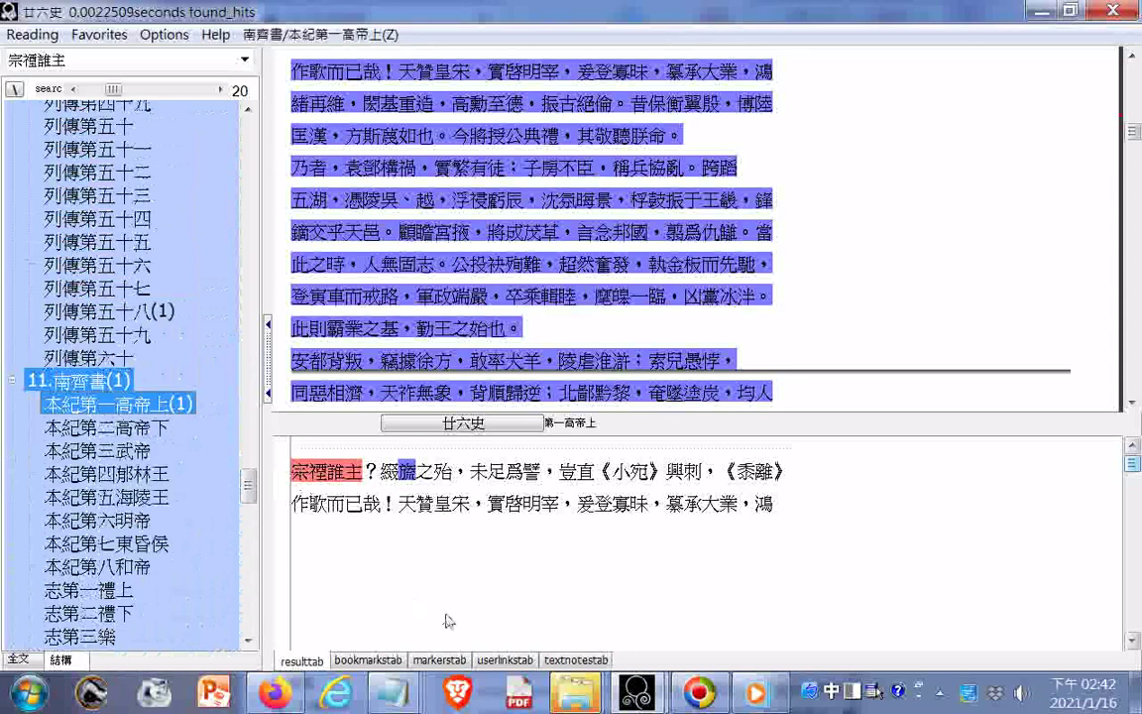
pyautogui.moveTo(395, 692)
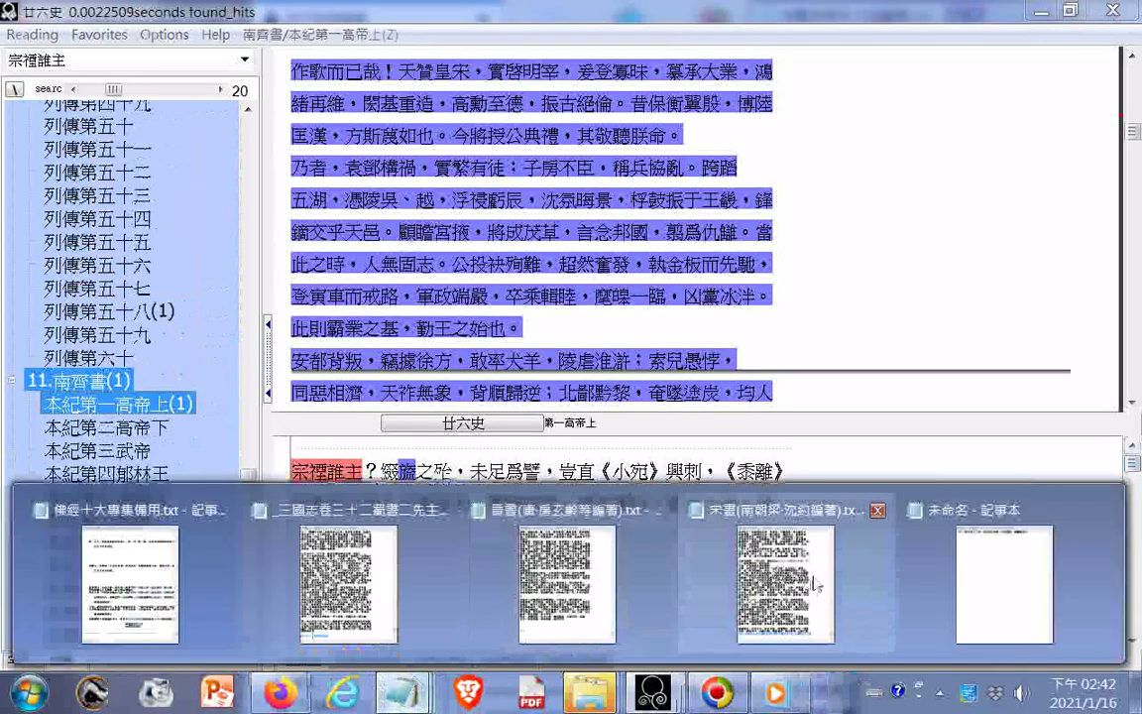
pyautogui.click(816, 585)
pyautogui.rightClick(778, 298)
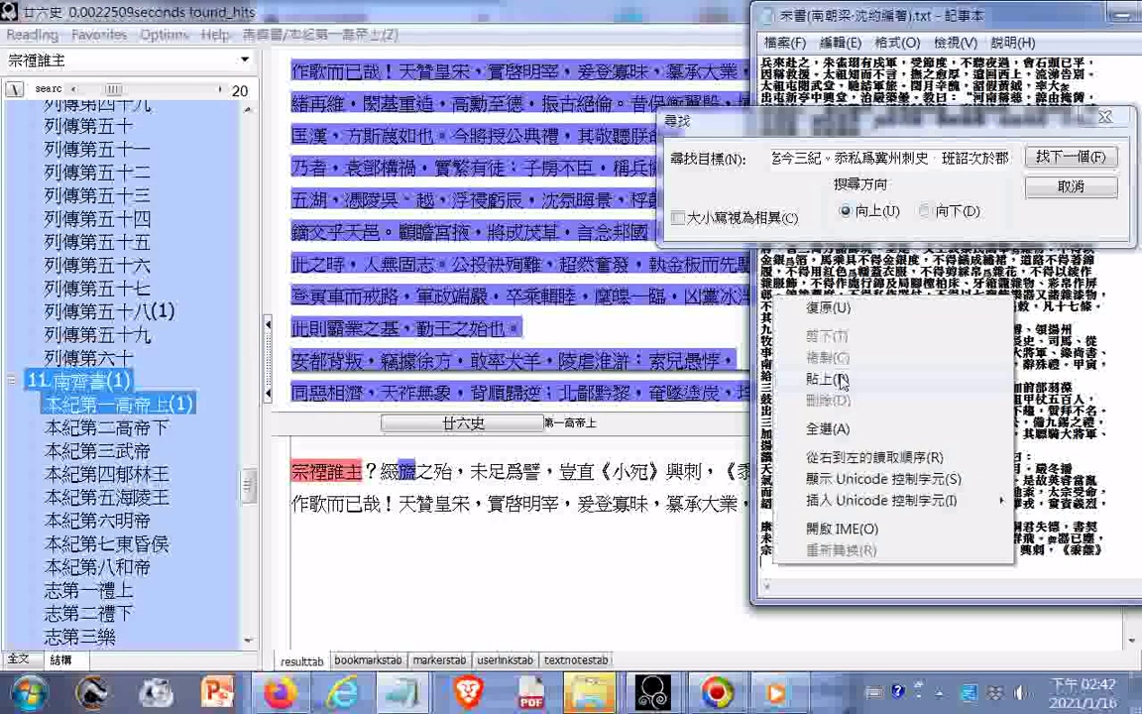
pyautogui.click(840, 380)
# Cut everything from the 南齊書 title to the end of the 宋書 text file and save the file.
pyautogui.moveTo(789, 22); pyautogui.dragTo(212, 39)
pyautogui.moveTo(632, 576); pyautogui.dragTo(632, 550)
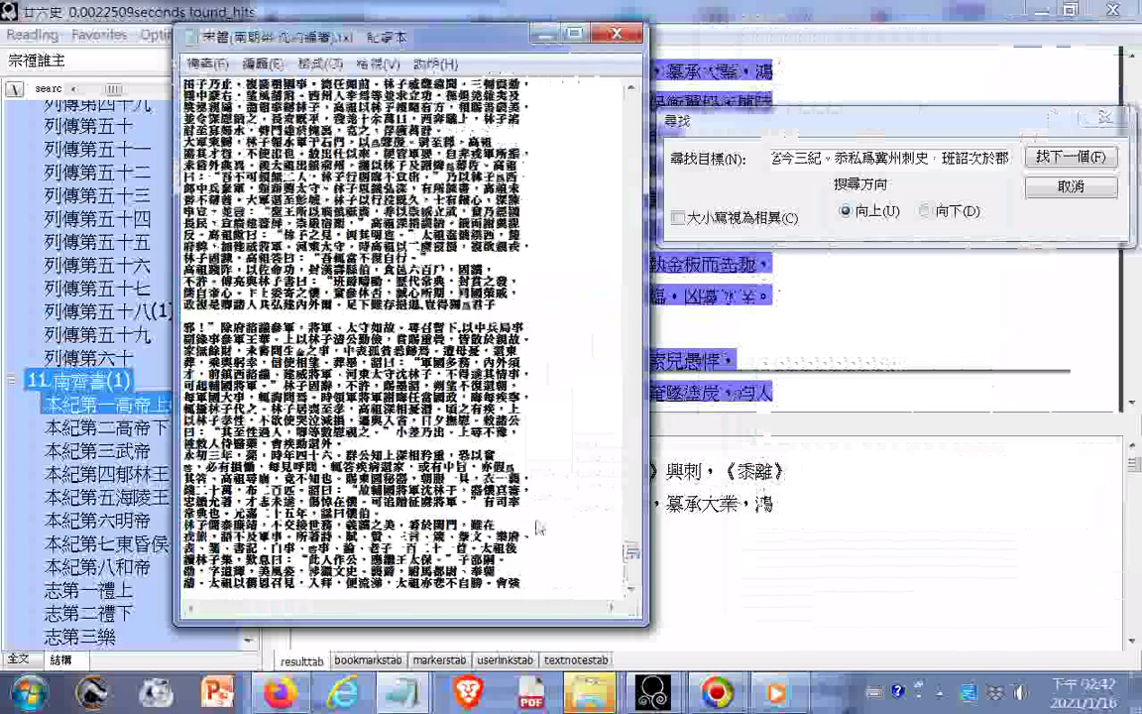
pyautogui.click(633, 580)
pyautogui.click(633, 578)
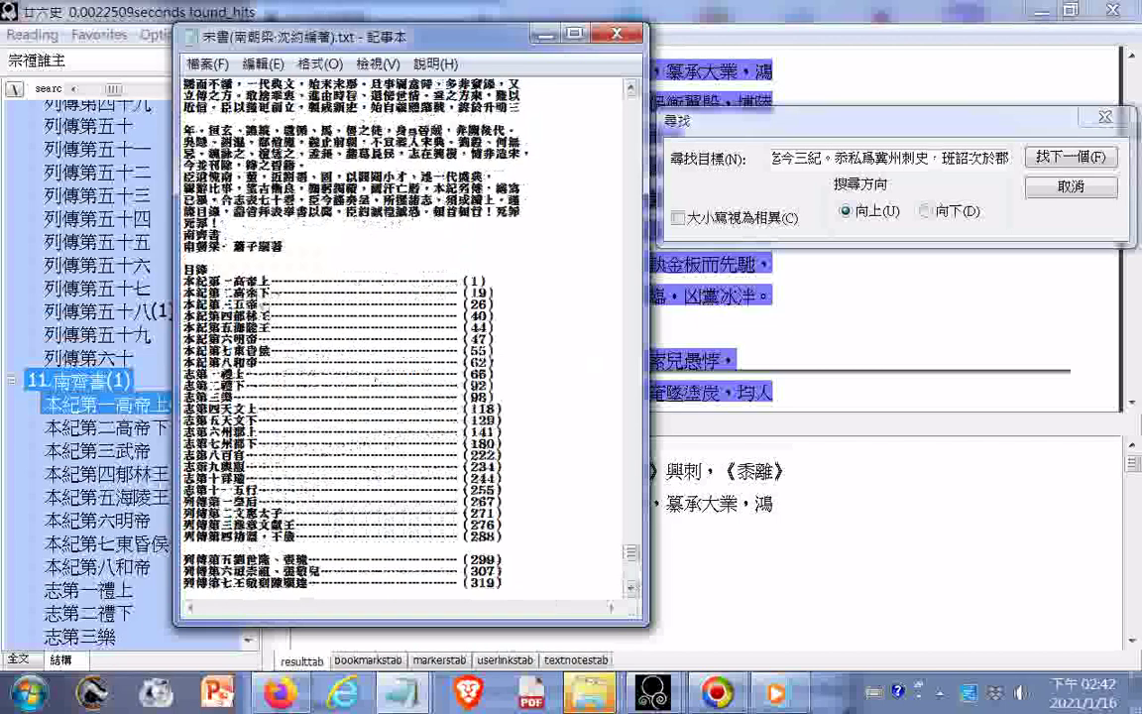
pyautogui.moveTo(186, 238); pyautogui.dragTo(310, 639)
pyautogui.hotkey('shift', 'Down')
pyautogui.hotkey('shift', 'Down')
pyautogui.hotkey('shift', 'Down')
pyautogui.hotkey('shift', 'Down')
pyautogui.hotkey('shift', 'Down')
pyautogui.hotkey('shift', 'Down')
pyautogui.hotkey('shift', 'Down')
pyautogui.hotkey('shift', 'Down')
pyautogui.hotkey('shift', 'Down')
pyautogui.hotkey('shift', 'Down')
pyautogui.hotkey('shift', 'Down')
pyautogui.hotkey('shift', 'Down')
pyautogui.hotkey('shift', 'Down')
pyautogui.hotkey('shift', 'Down')
pyautogui.hotkey('shift', 'Down')
pyautogui.hotkey('shift', 'Down')
pyautogui.hotkey('shift', 'Down')
pyautogui.hotkey('shift', 'Down')
pyautogui.hotkey('shift', 'Down')
pyautogui.hotkey('shift', 'Down')
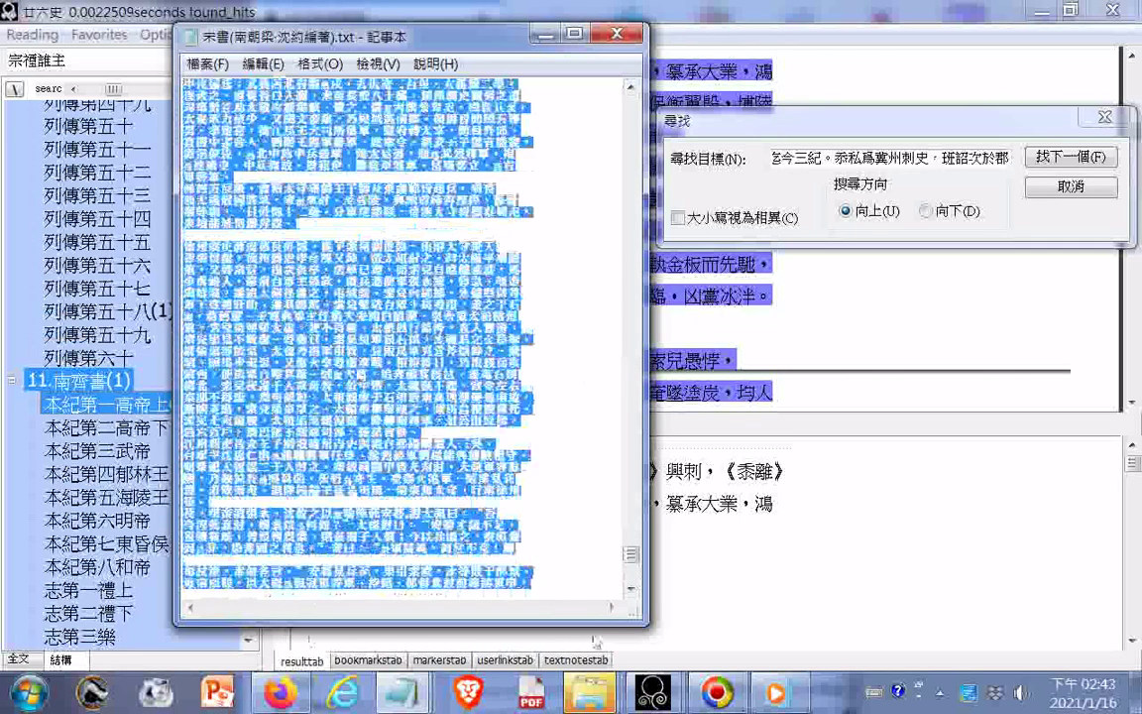
pyautogui.hotkey('shift', 'Down')
pyautogui.hotkey('shift', 'Down')
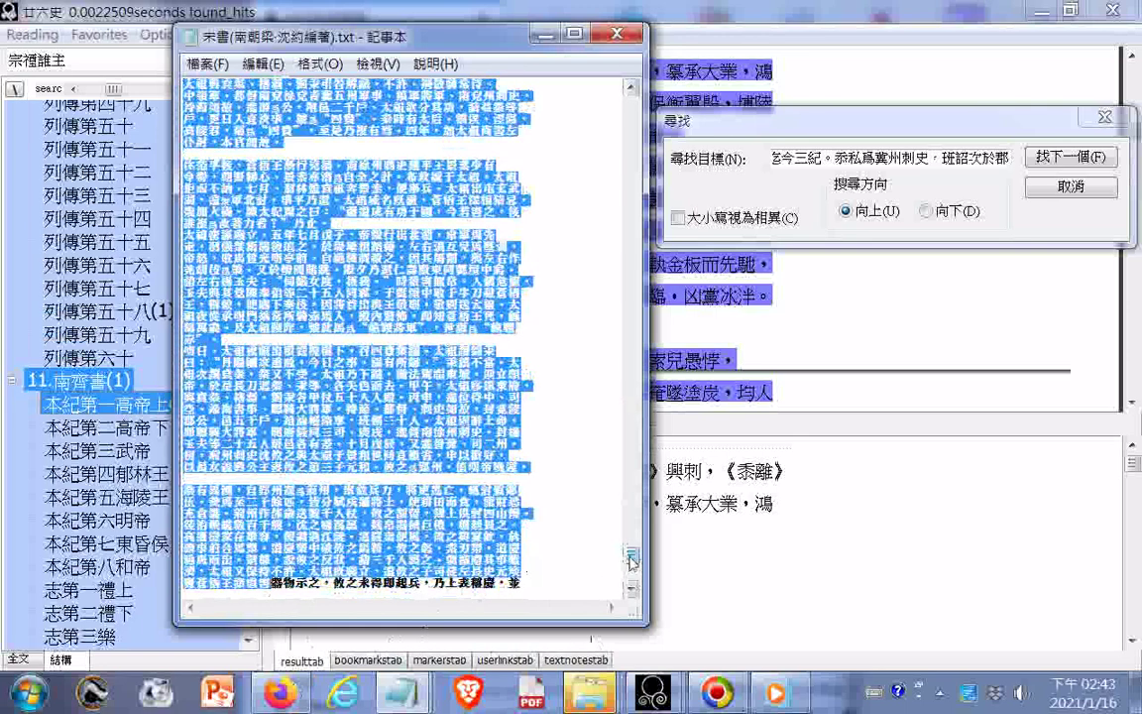
pyautogui.hotkey('ctrl', 'shift', 'End')
pyautogui.rightClick(439, 164)
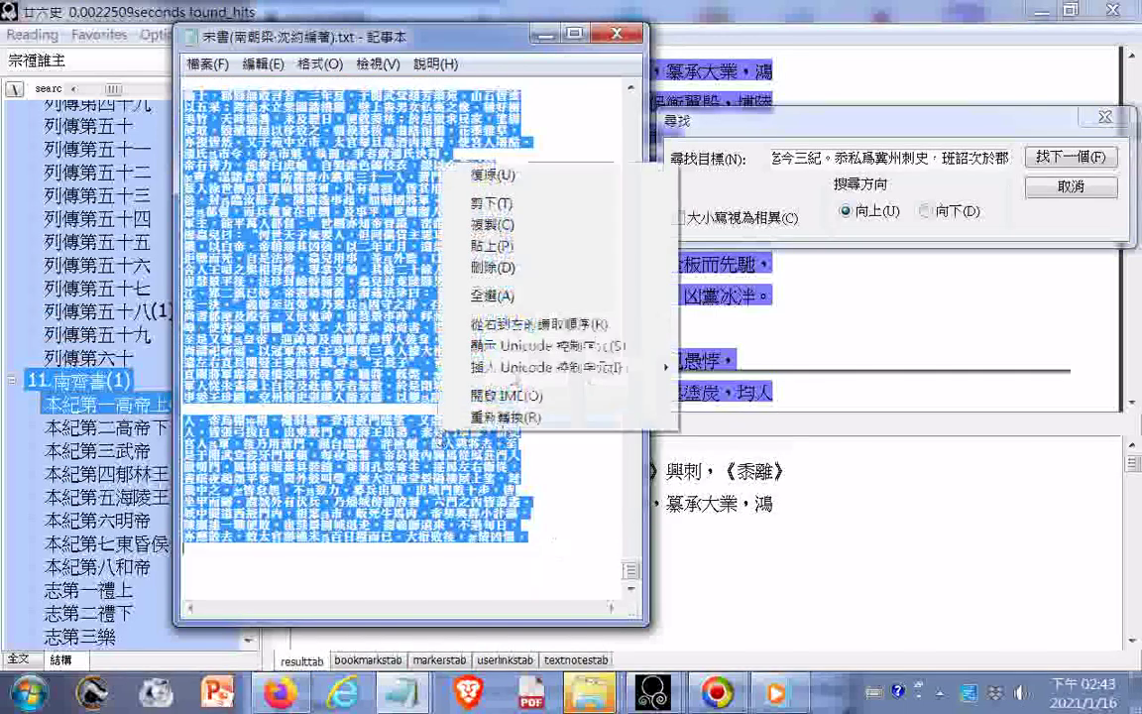
pyautogui.click(494, 205)
pyautogui.click(208, 65)
pyautogui.click(204, 130)
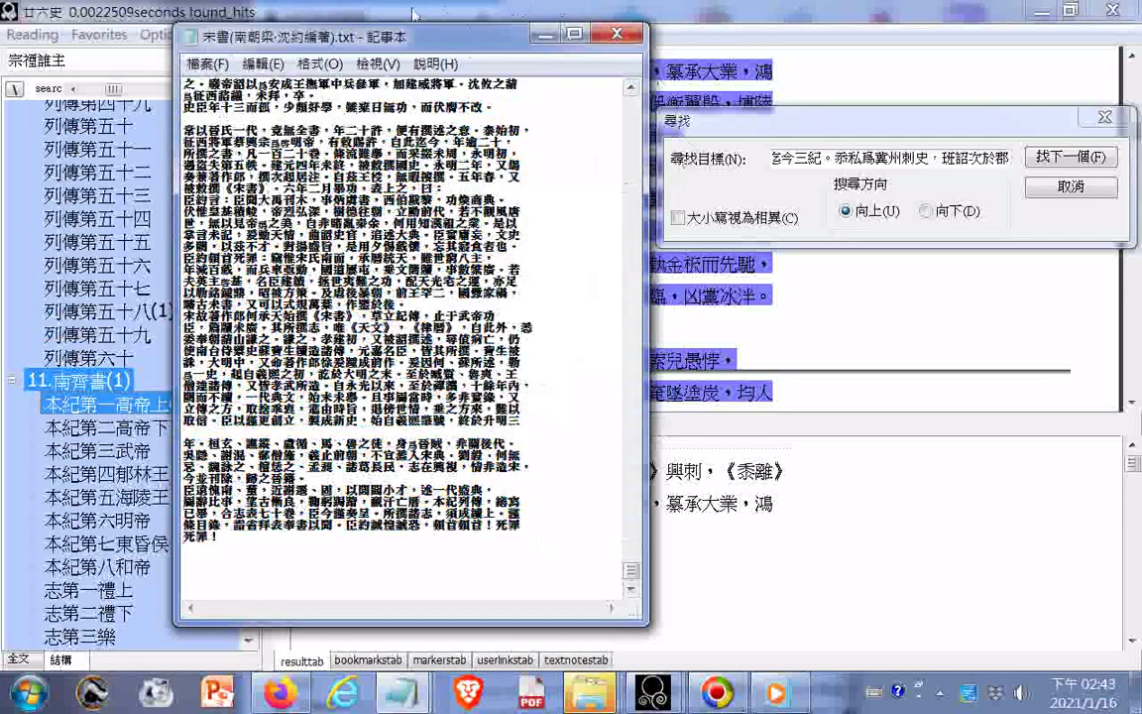
# Try to copy 宋書(南朝梁·沈約編著).txt from the Save As file list to the Redmi Note 8T SD card.
pyautogui.moveTo(420, 45); pyautogui.dragTo(720, 187)
pyautogui.click(492, 179)
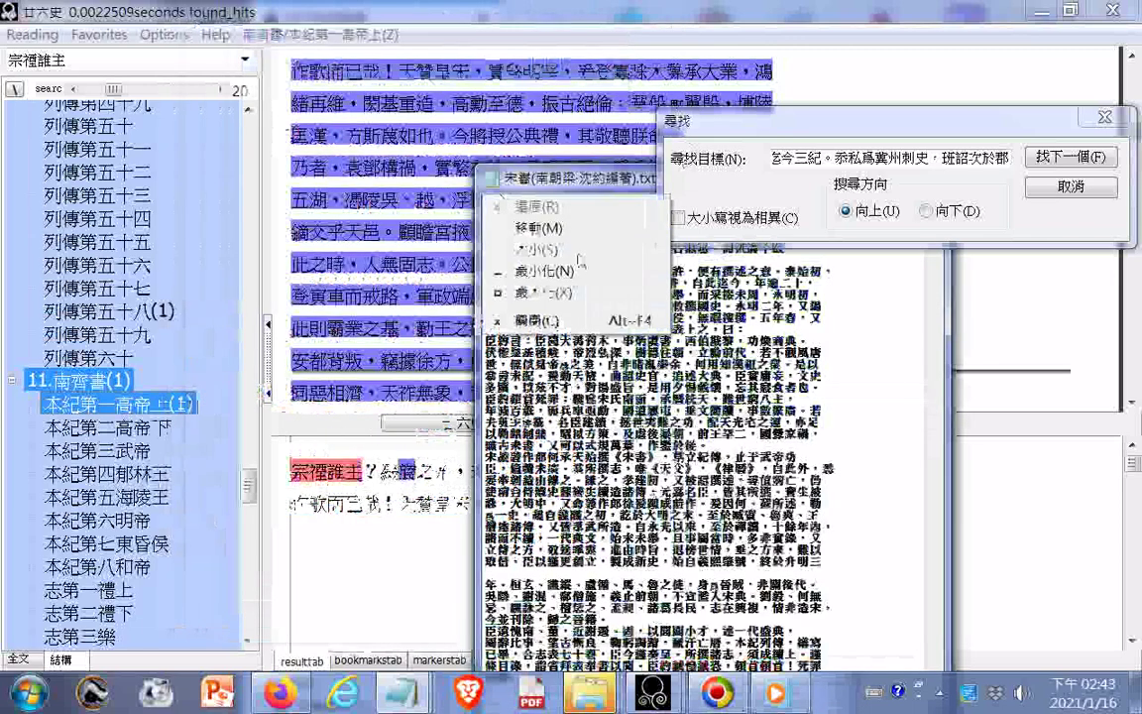
pyautogui.click(580, 288)
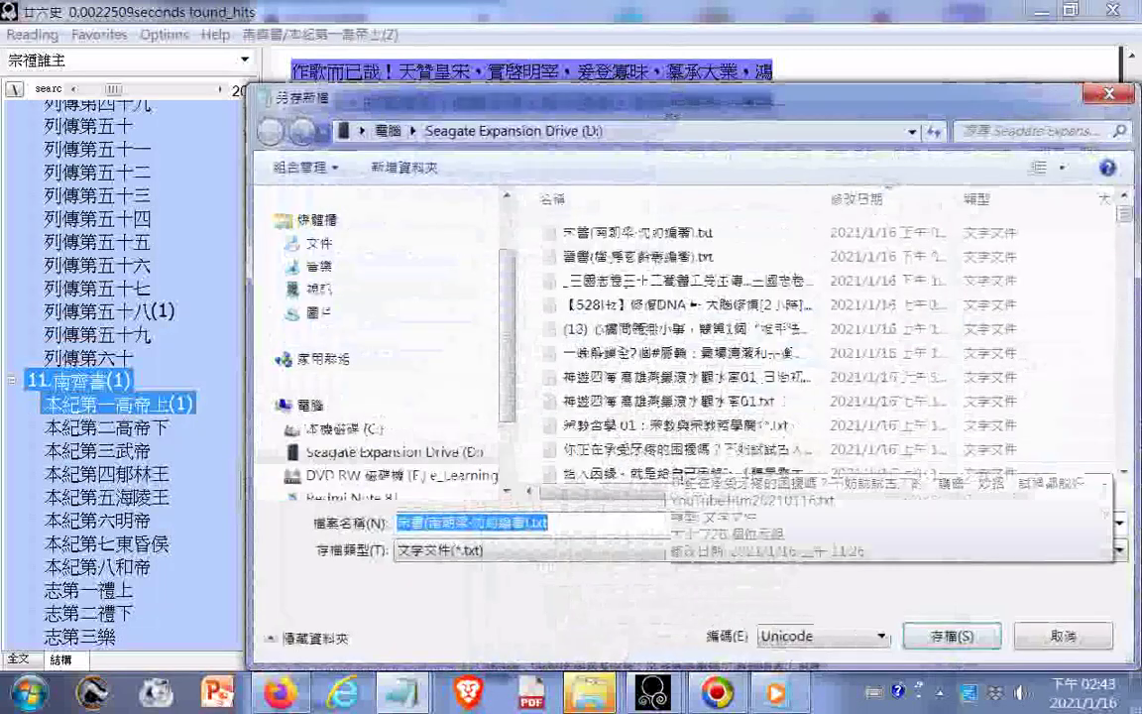
pyautogui.moveTo(574, 690)
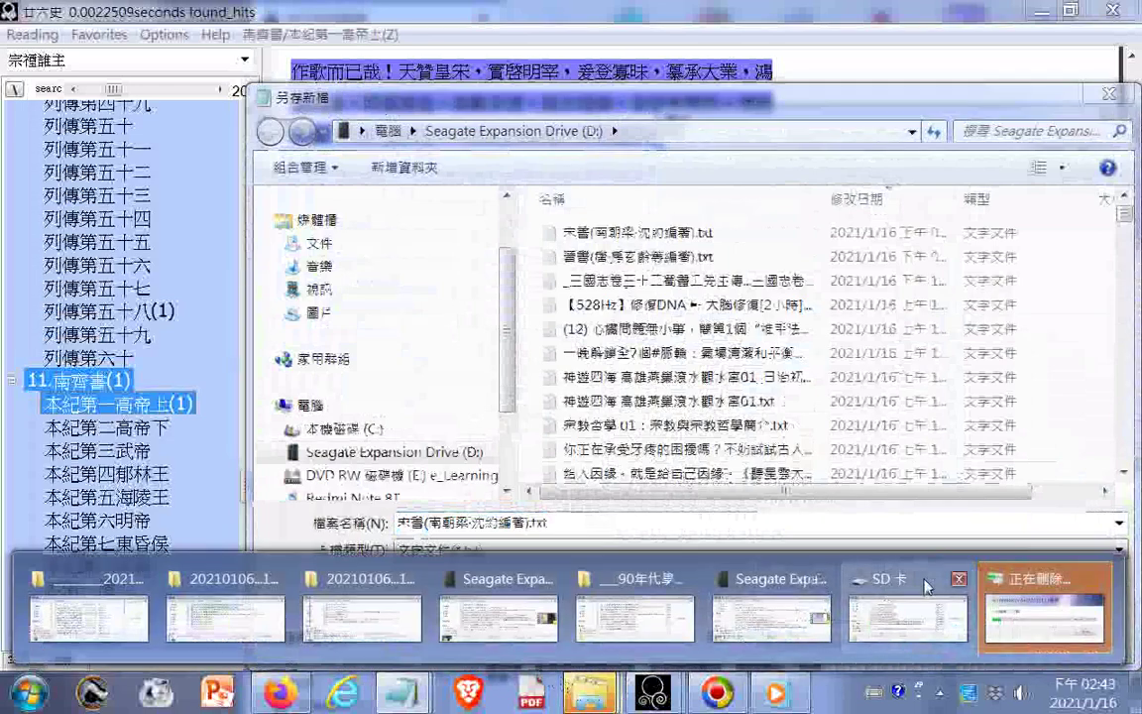
pyautogui.click(893, 615)
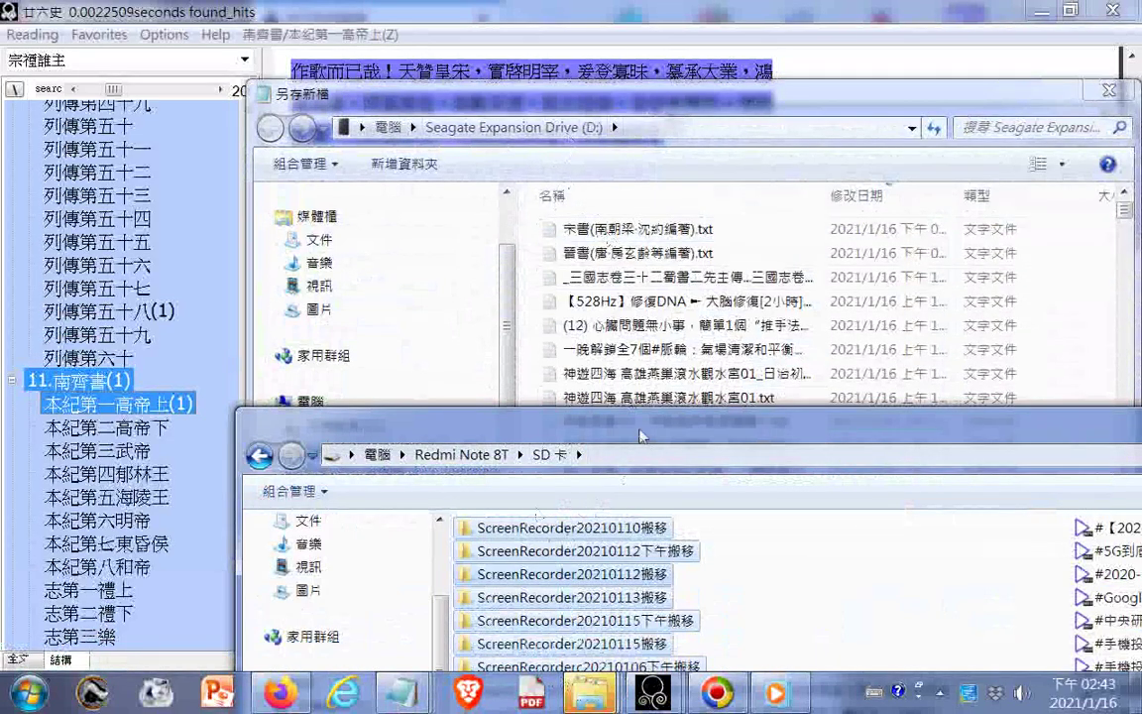
pyautogui.moveTo(639, 437); pyautogui.dragTo(749, 298)
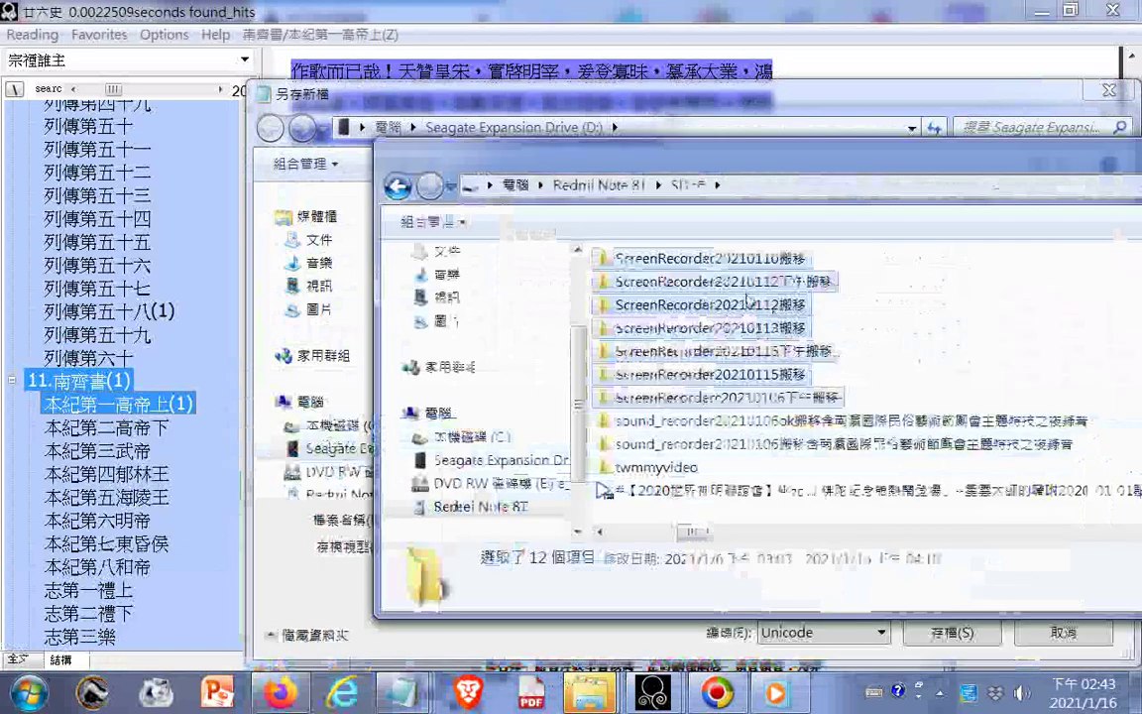
pyautogui.scroll(-5, 749, 301)
pyautogui.moveTo(717, 161); pyautogui.dragTo(593, 296)
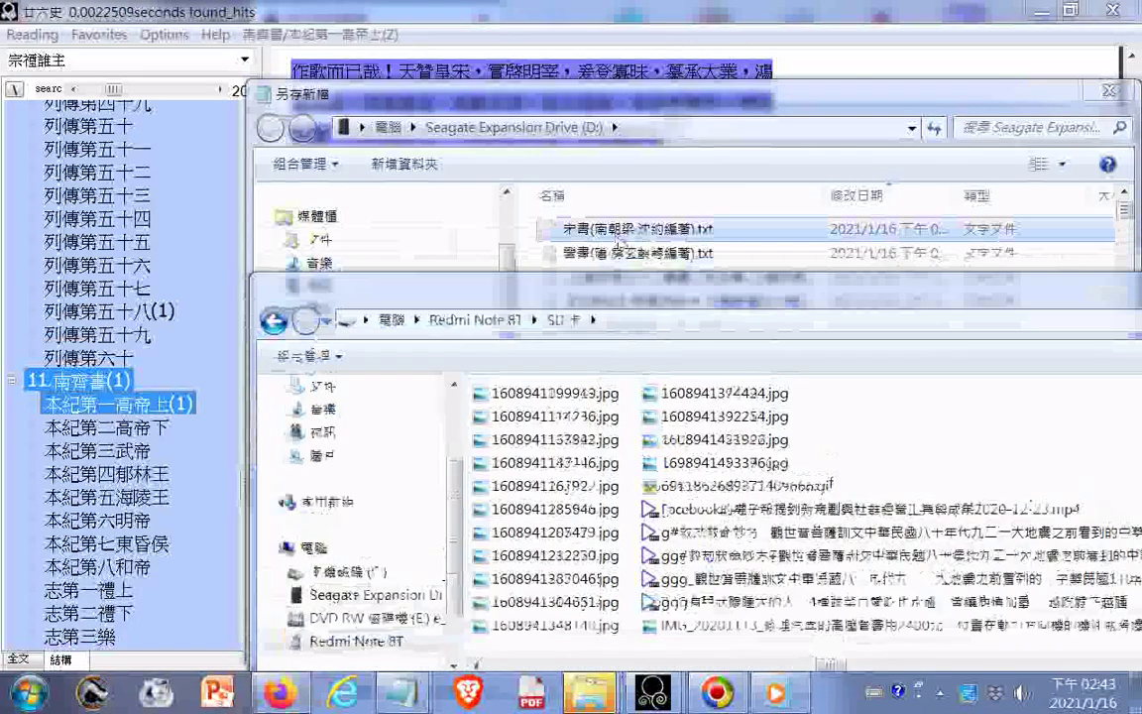
pyautogui.moveTo(698, 468); pyautogui.dragTo(789, 381)
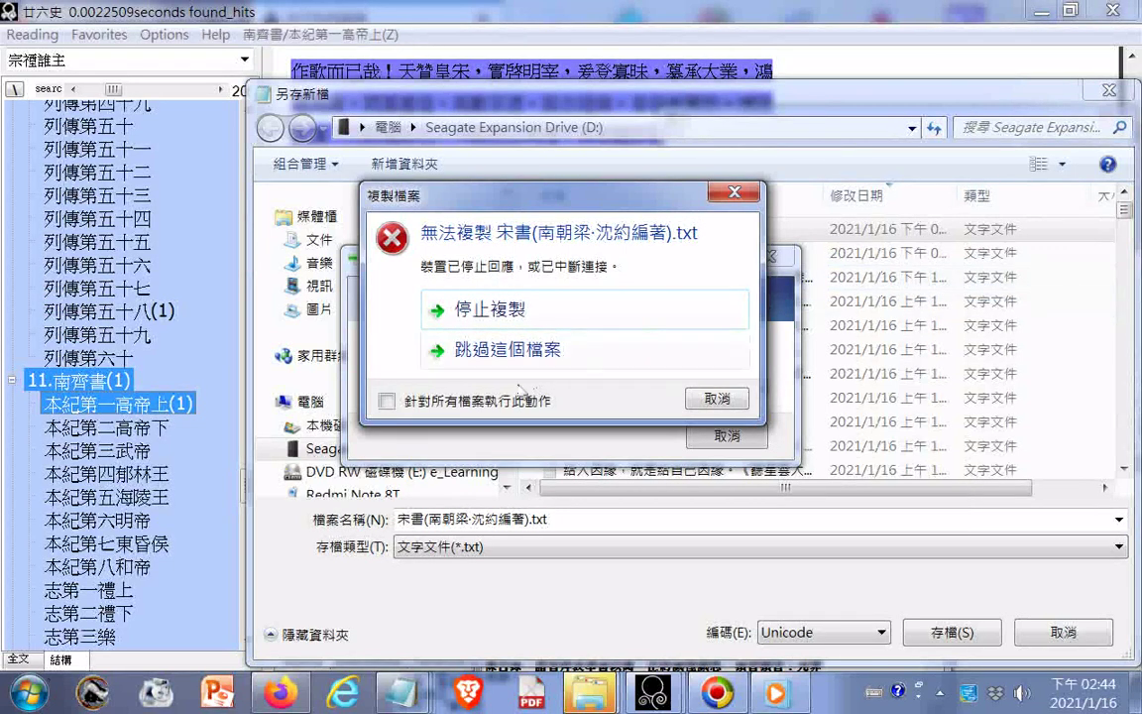
pyautogui.click(481, 311)
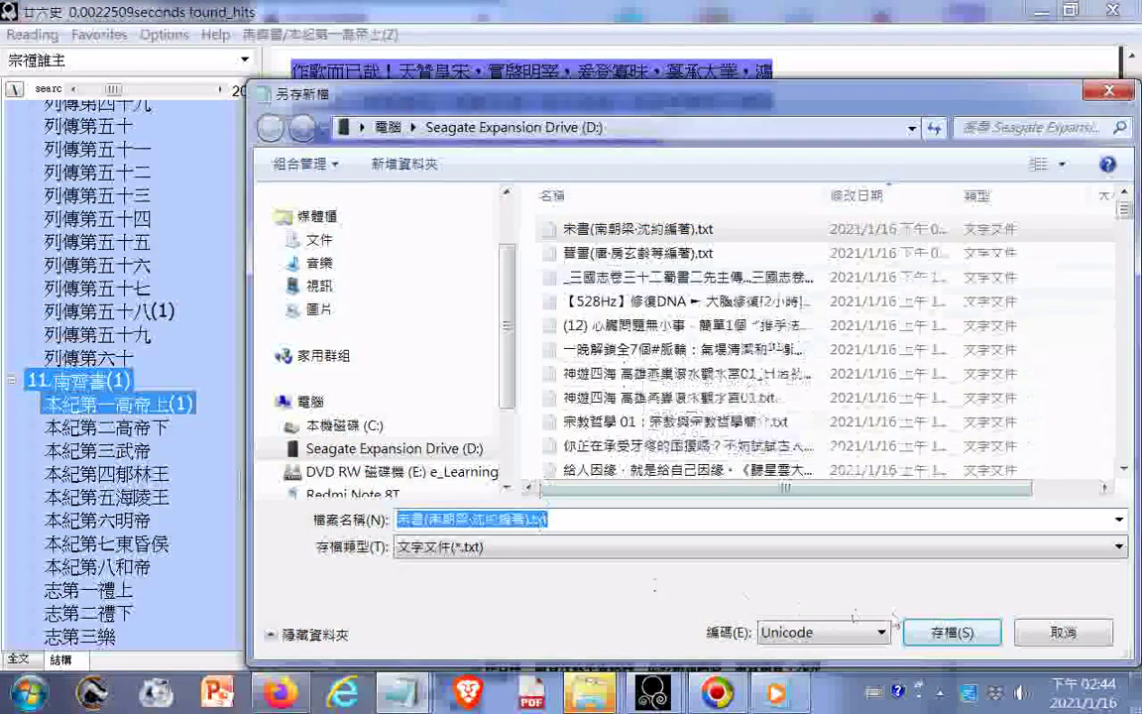
pyautogui.click(1043, 635)
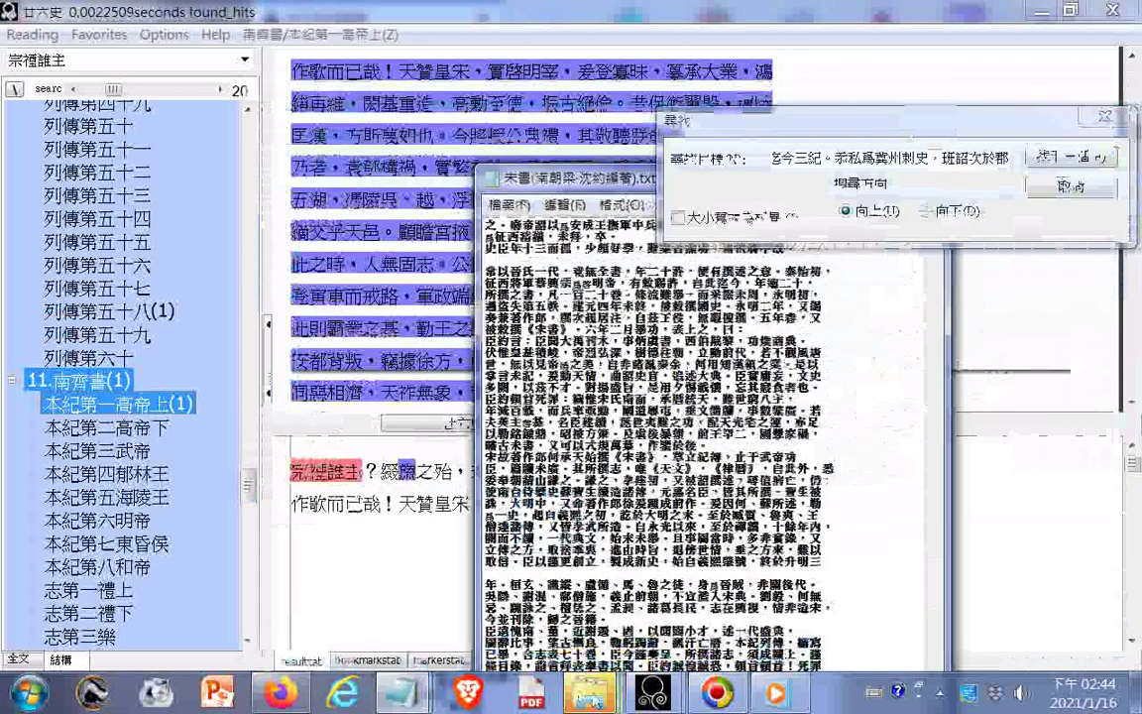
# Check the running deletion's progress and reopen the SD card folder of the Redmi Note 8T.
pyautogui.moveTo(590, 695)
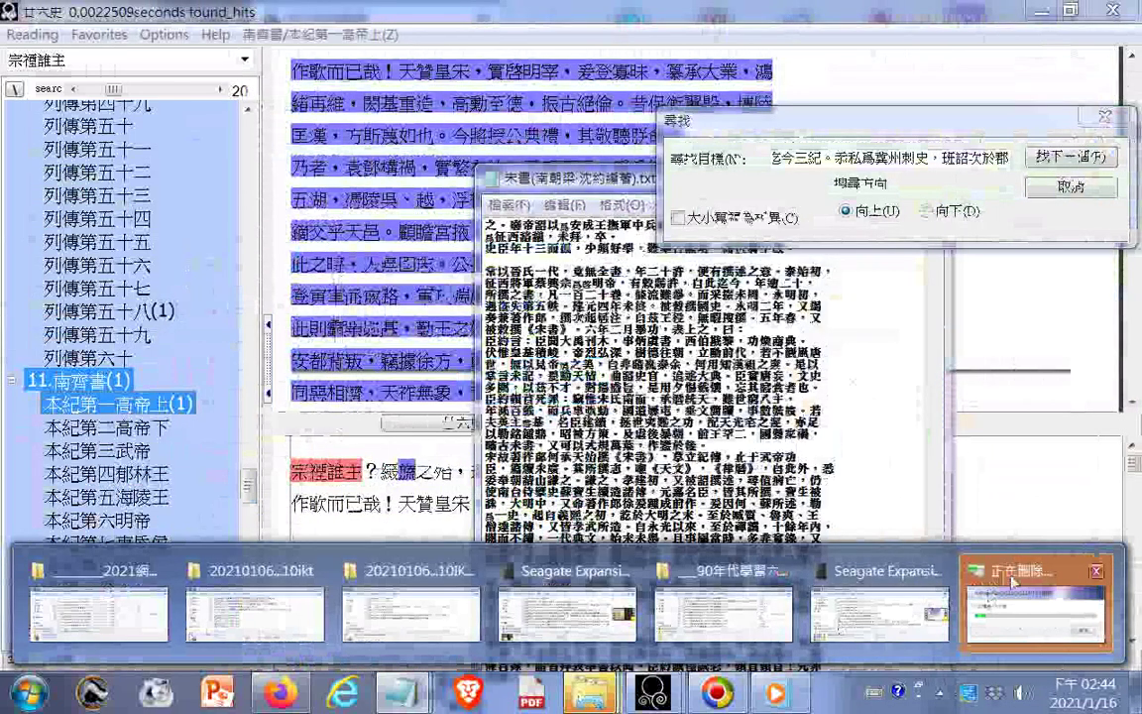
pyautogui.click(1014, 610)
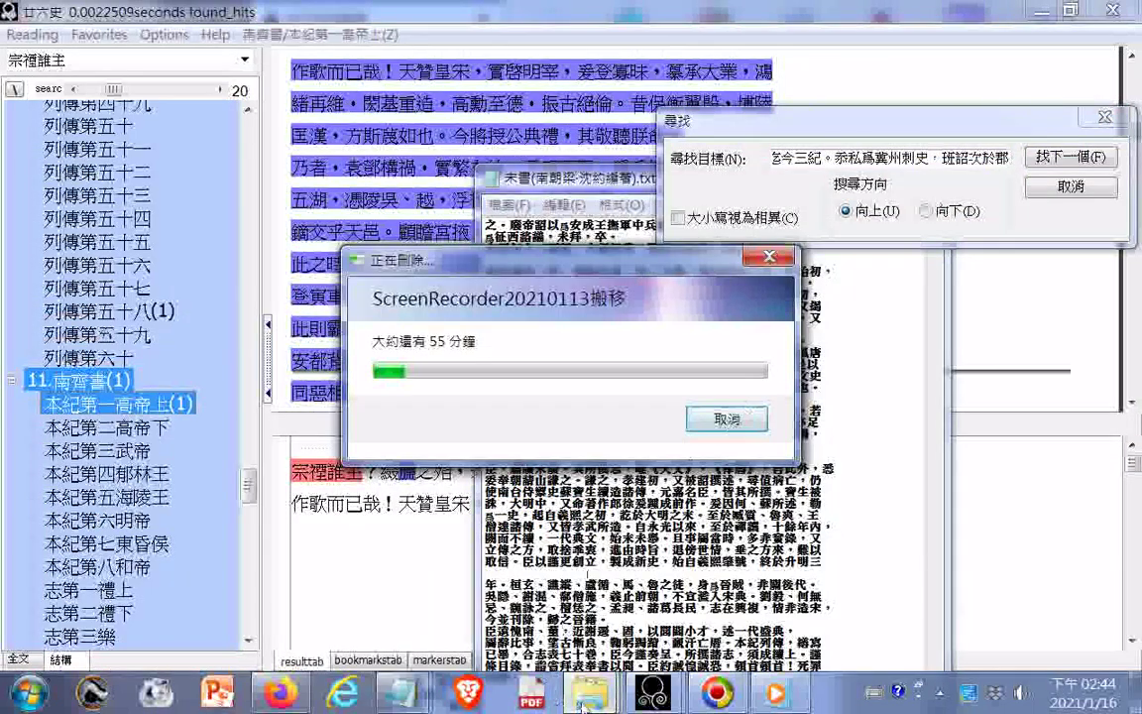
pyautogui.click(29, 692)
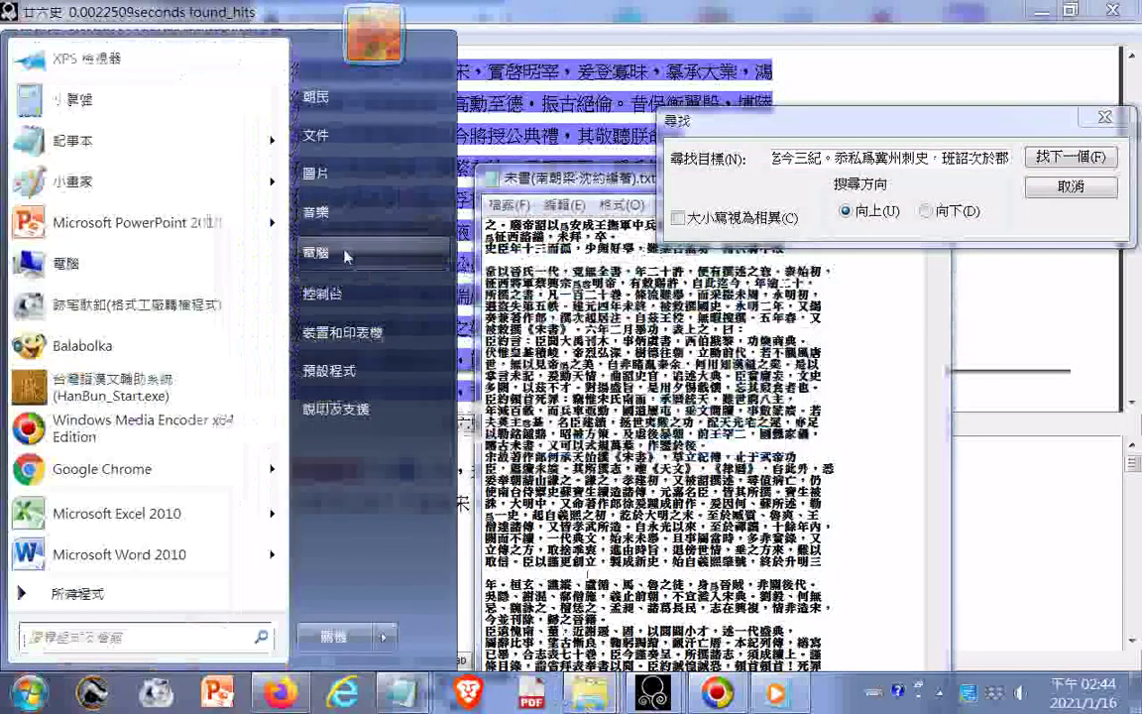
pyautogui.click(349, 255)
pyautogui.doubleClick(319, 545)
pyautogui.doubleClick(288, 327)
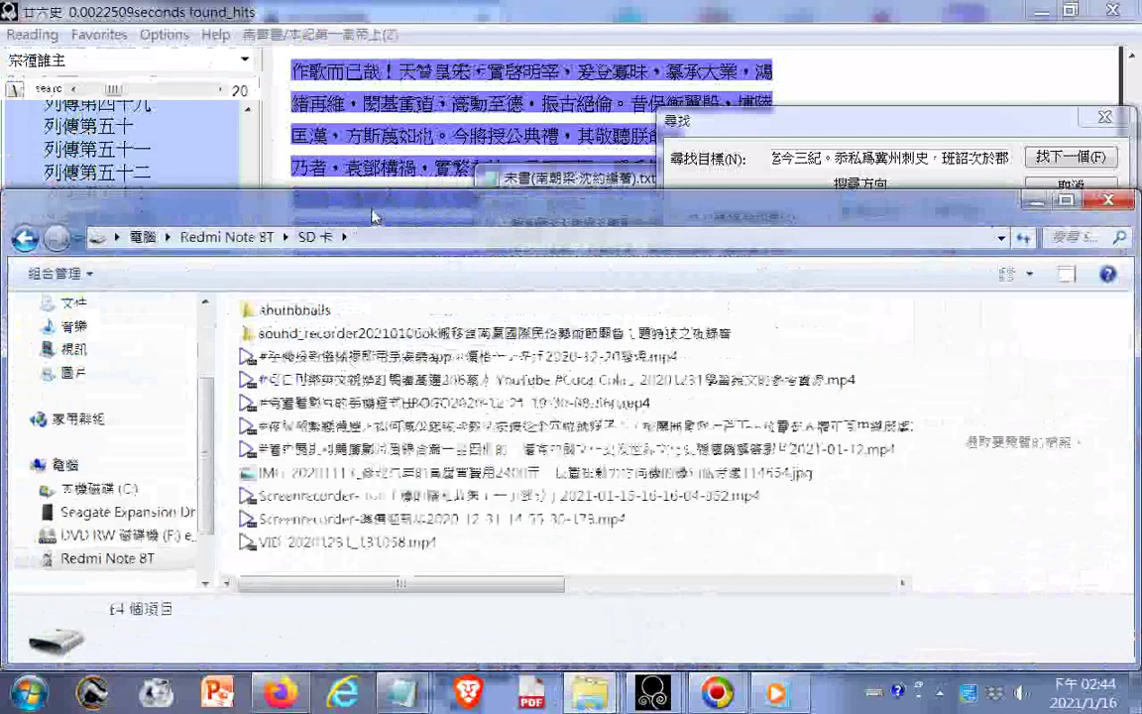
pyautogui.moveTo(375, 216); pyautogui.dragTo(769, 201)
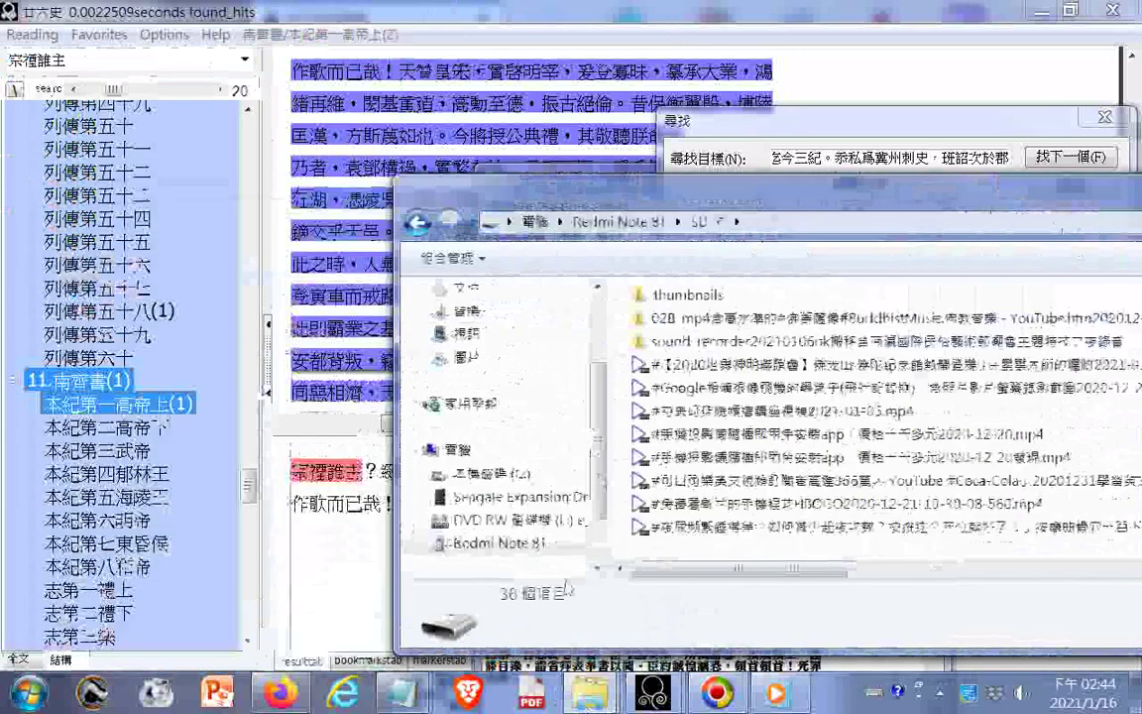
# Copy 宋書(南朝梁·沈約編著).txt from Seagate Expansion Drive (D:) to the phone's SD card.
pyautogui.moveTo(590, 692)
pyautogui.click(882, 585)
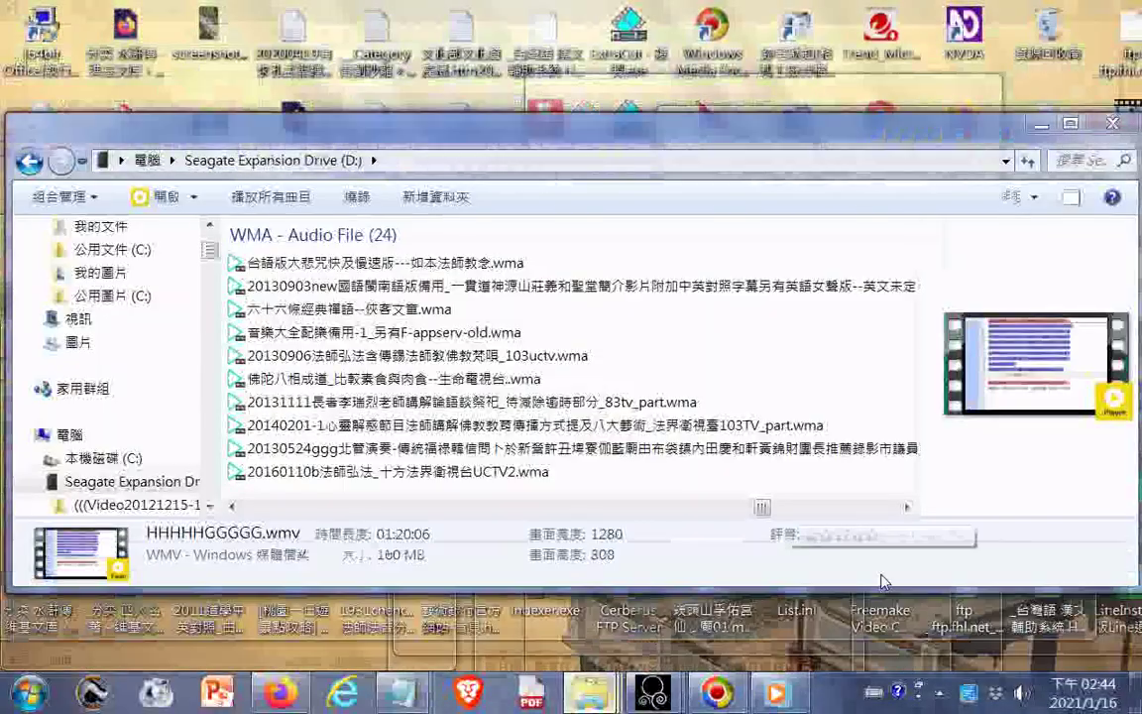
pyautogui.moveTo(759, 506); pyautogui.dragTo(569, 523)
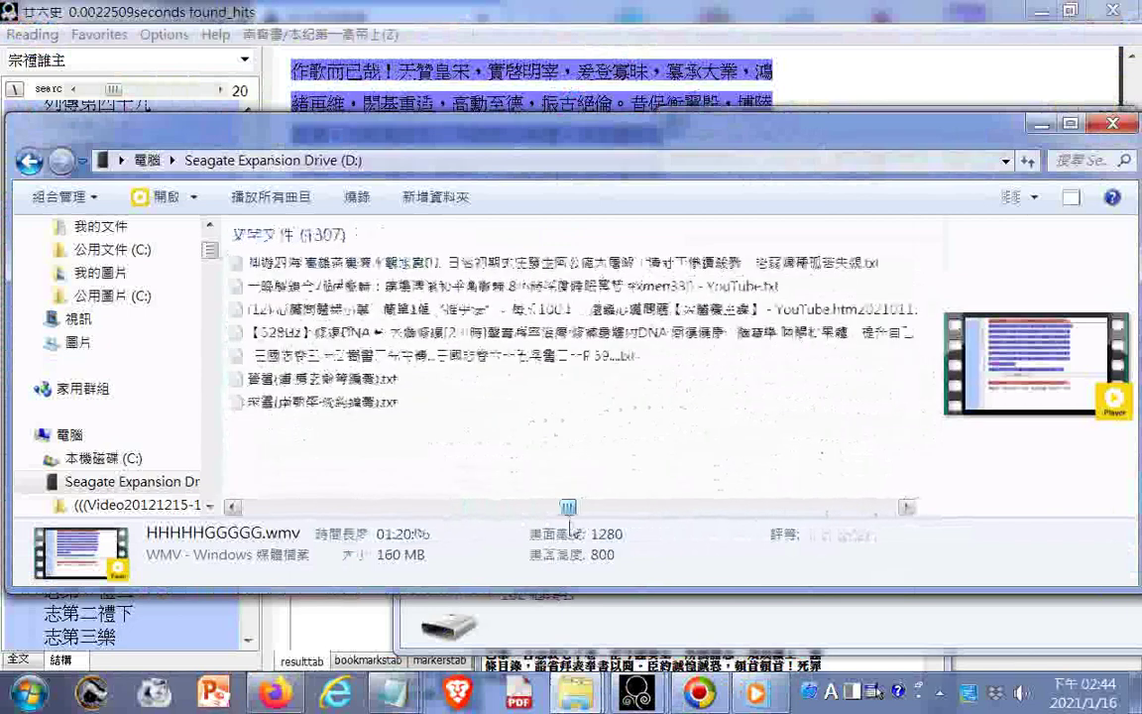
pyautogui.click(310, 407)
pyautogui.moveTo(579, 692)
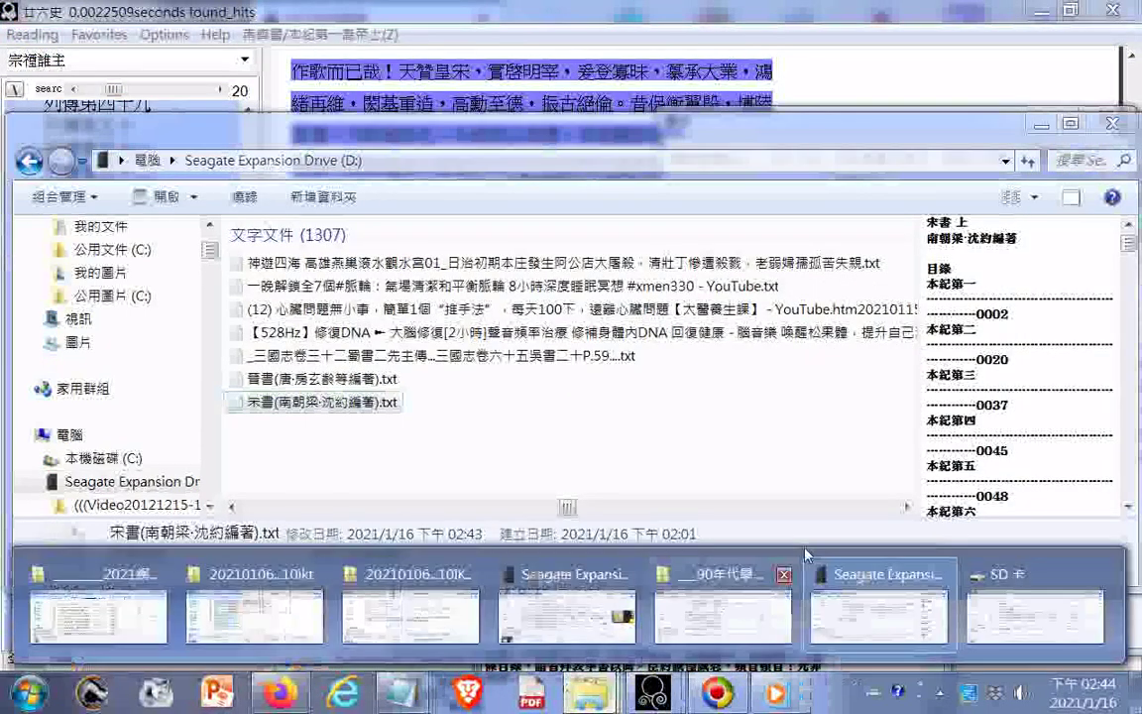
pyautogui.click(999, 575)
pyautogui.moveTo(317, 402); pyautogui.dragTo(621, 460)
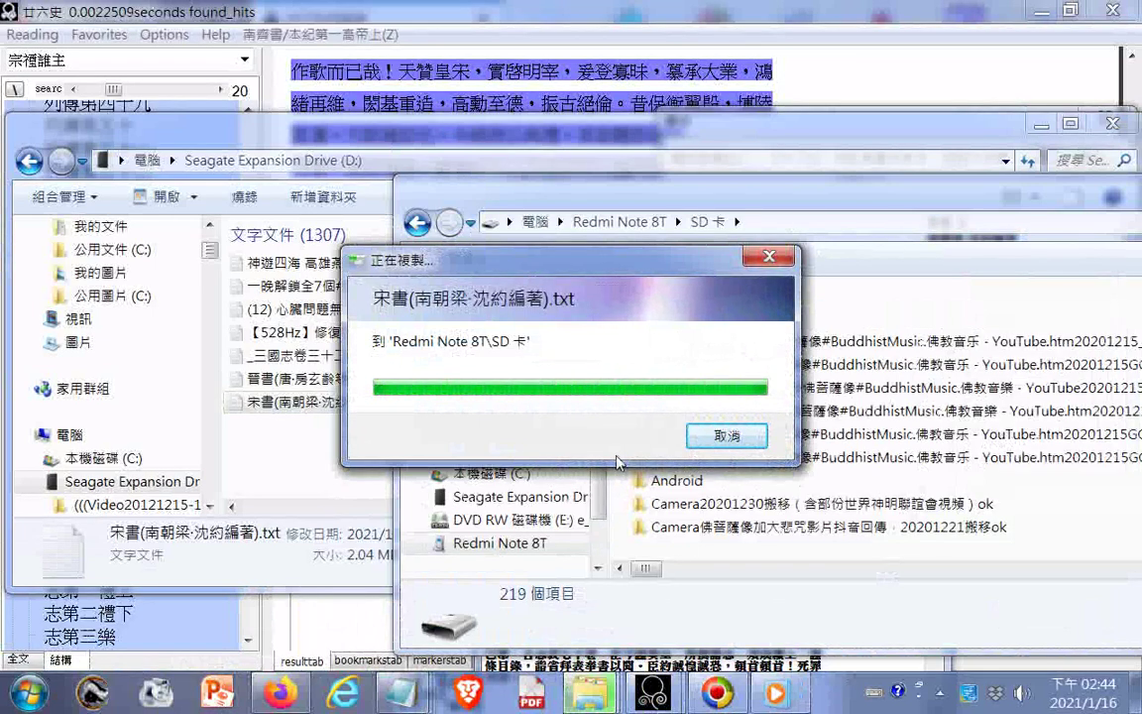
# Copy 晉書(唐·房玄齡等編著).txt from Seagate Expansion Drive (D:) to the phone's SD card and look through the card's files.
pyautogui.moveTo(322, 379); pyautogui.dragTo(588, 448)
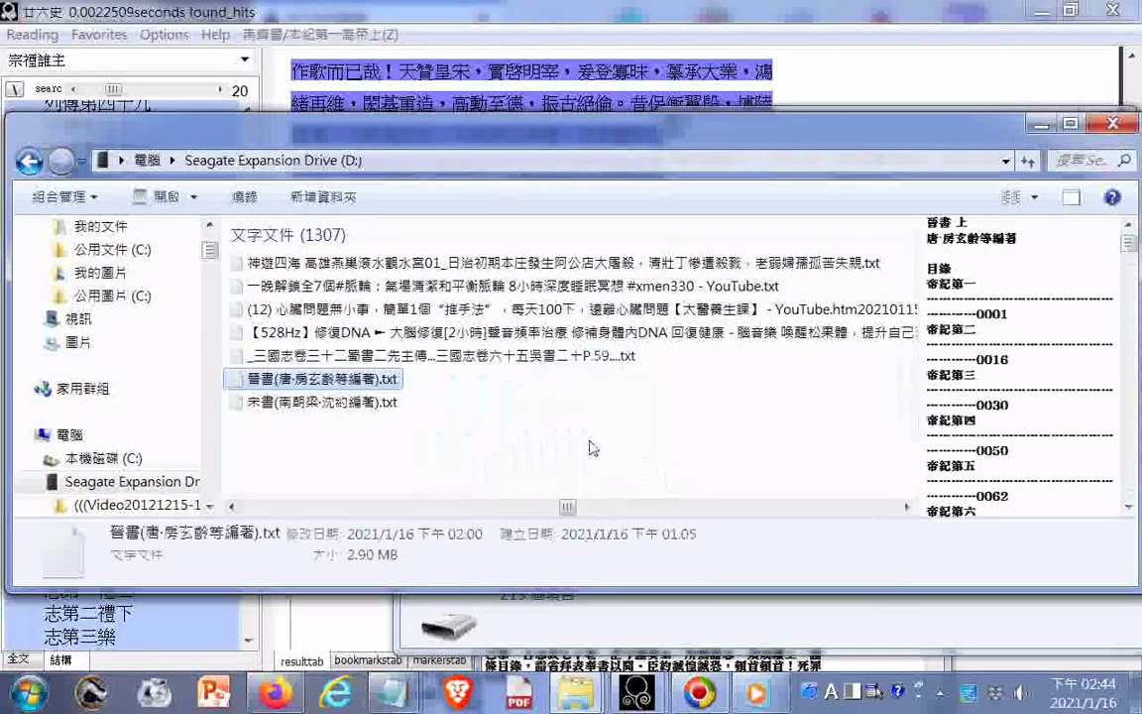
pyautogui.click(588, 691)
pyautogui.moveTo(997, 574); pyautogui.dragTo(621, 501)
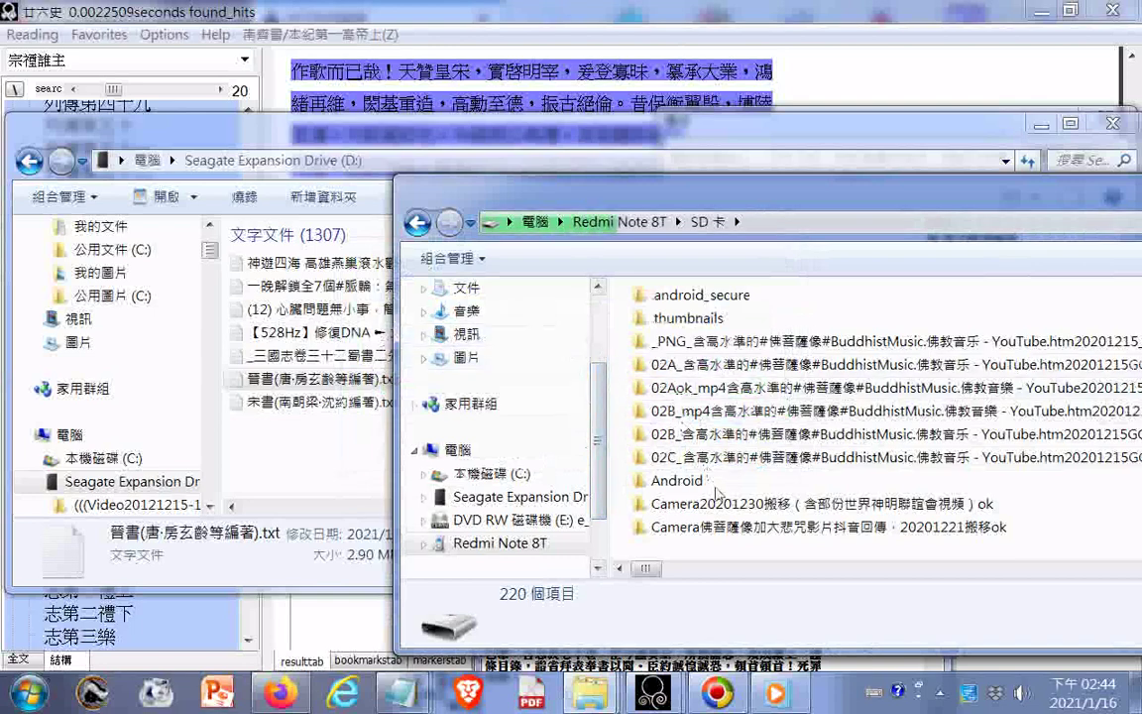
pyautogui.moveTo(655, 570); pyautogui.dragTo(1140, 496)
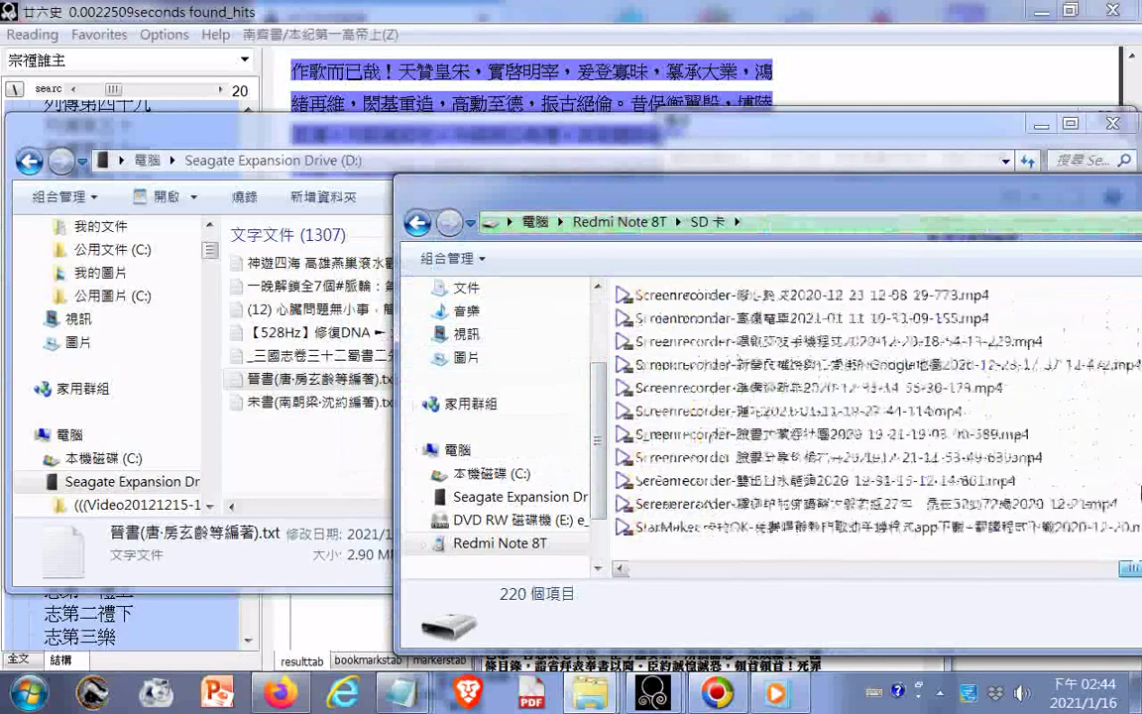
# Try to copy the 三國志卷三十二蜀書二先主傳 text file from Seagate Expansion Drive (D:) to the phone's SD card.
pyautogui.moveTo(342, 355); pyautogui.dragTo(674, 706)
pyautogui.moveTo(596, 692); pyautogui.dragTo(659, 558)
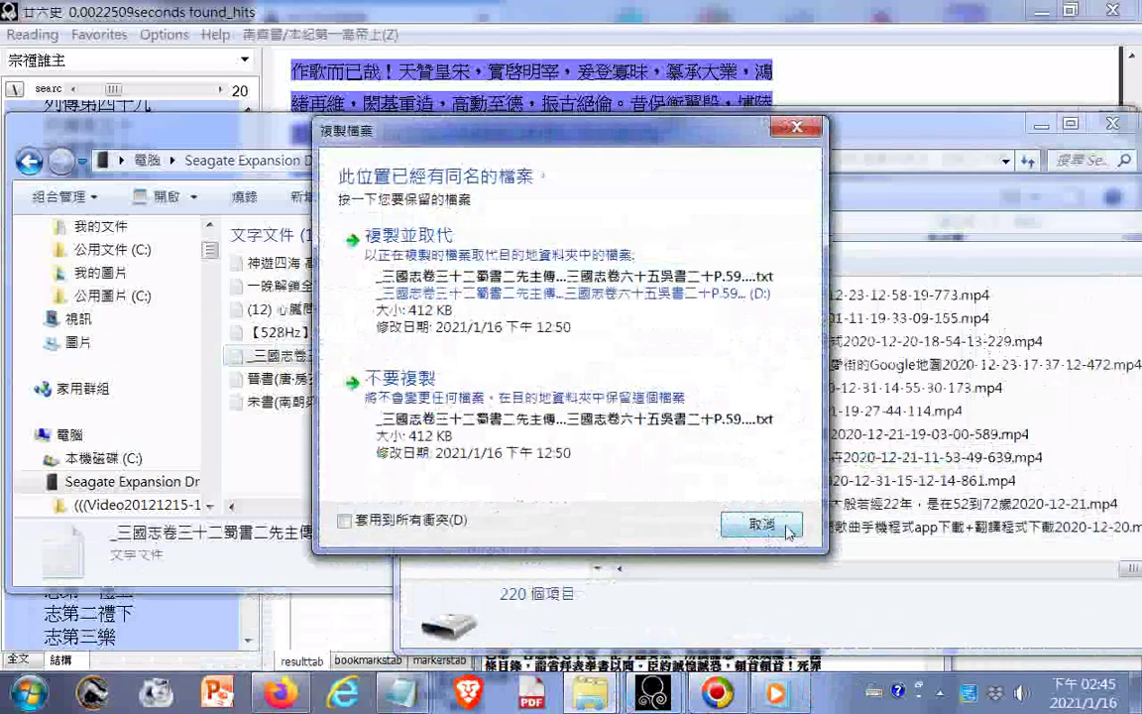
pyautogui.click(788, 531)
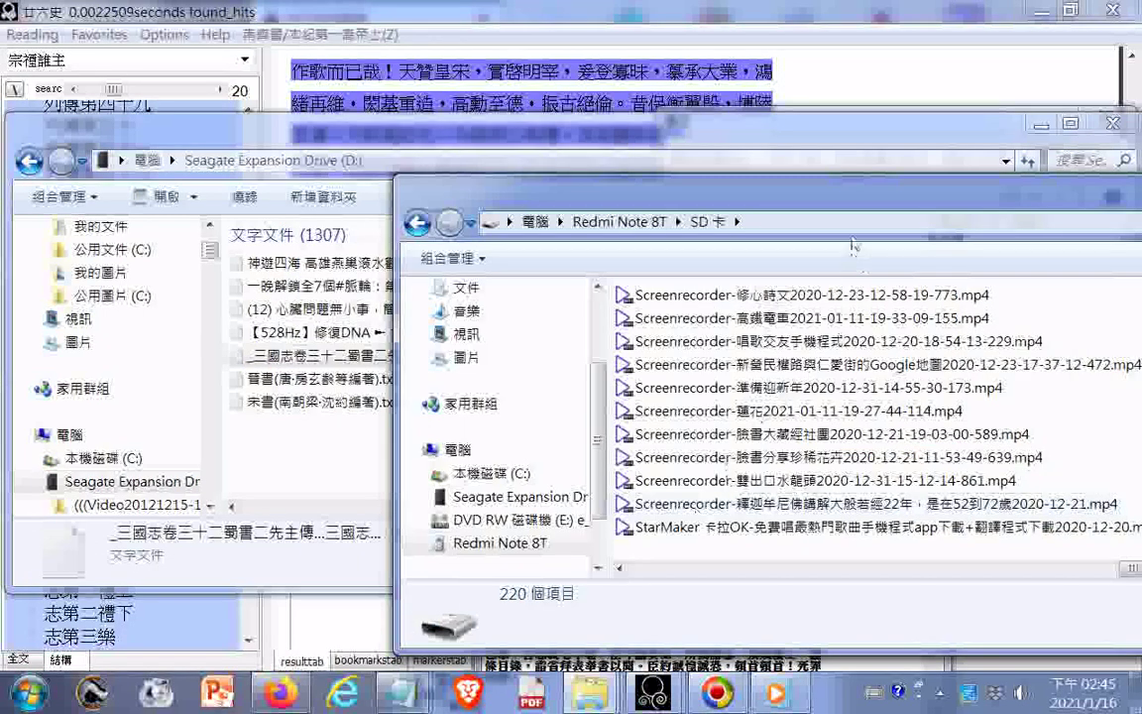
# Sort the SD card's files by type and locate the 三國志, 宋書 and 晉書 text files.
pyautogui.moveTo(854, 204); pyautogui.dragTo(619, 170)
pyautogui.moveTo(902, 534); pyautogui.dragTo(641, 579)
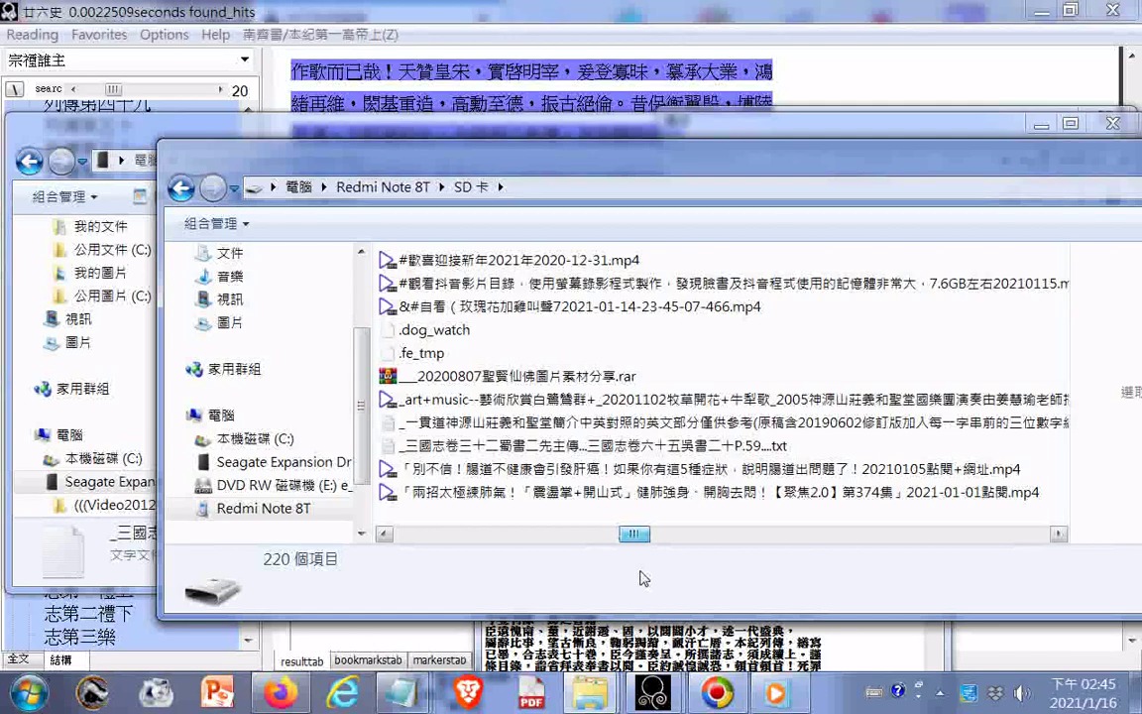
pyautogui.moveTo(668, 579); pyautogui.dragTo(734, 566)
pyautogui.rightClick(815, 340)
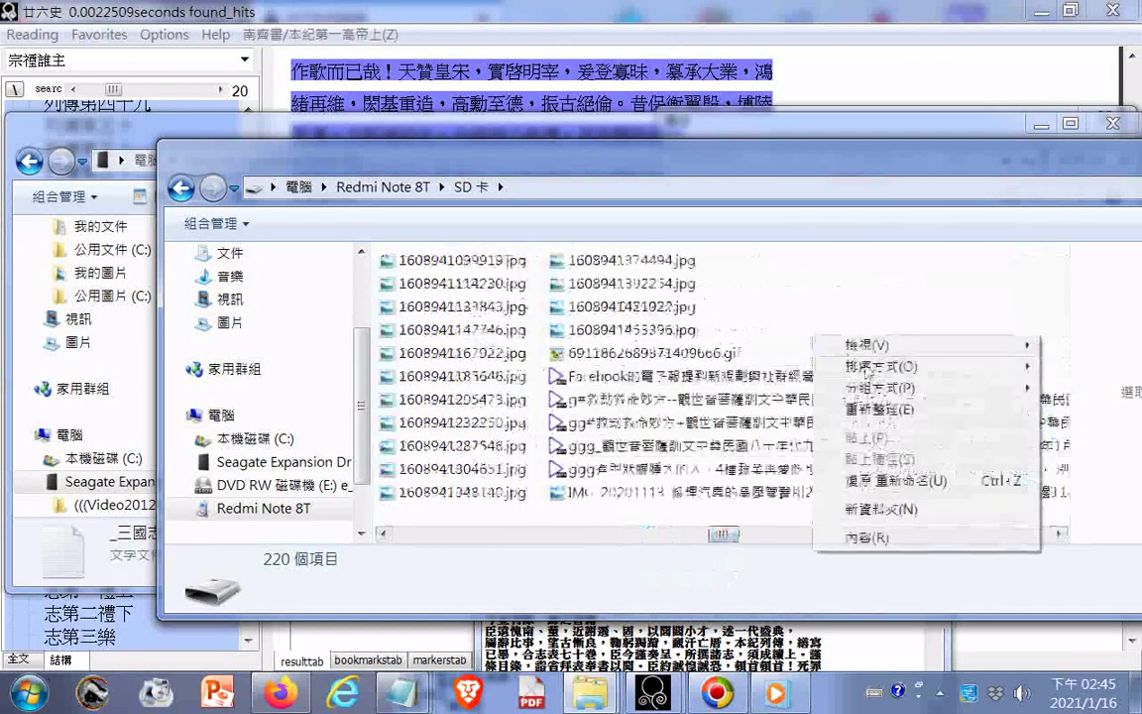
pyautogui.moveTo(863, 366)
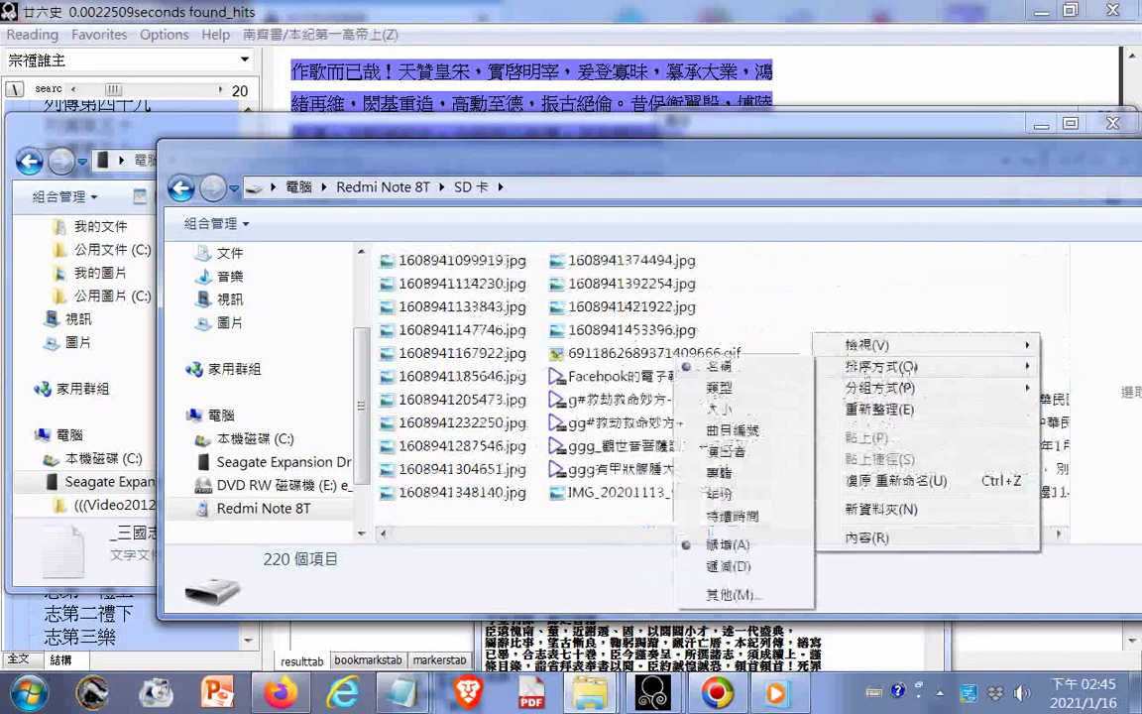
pyautogui.click(720, 387)
pyautogui.moveTo(449, 534); pyautogui.dragTo(1037, 536)
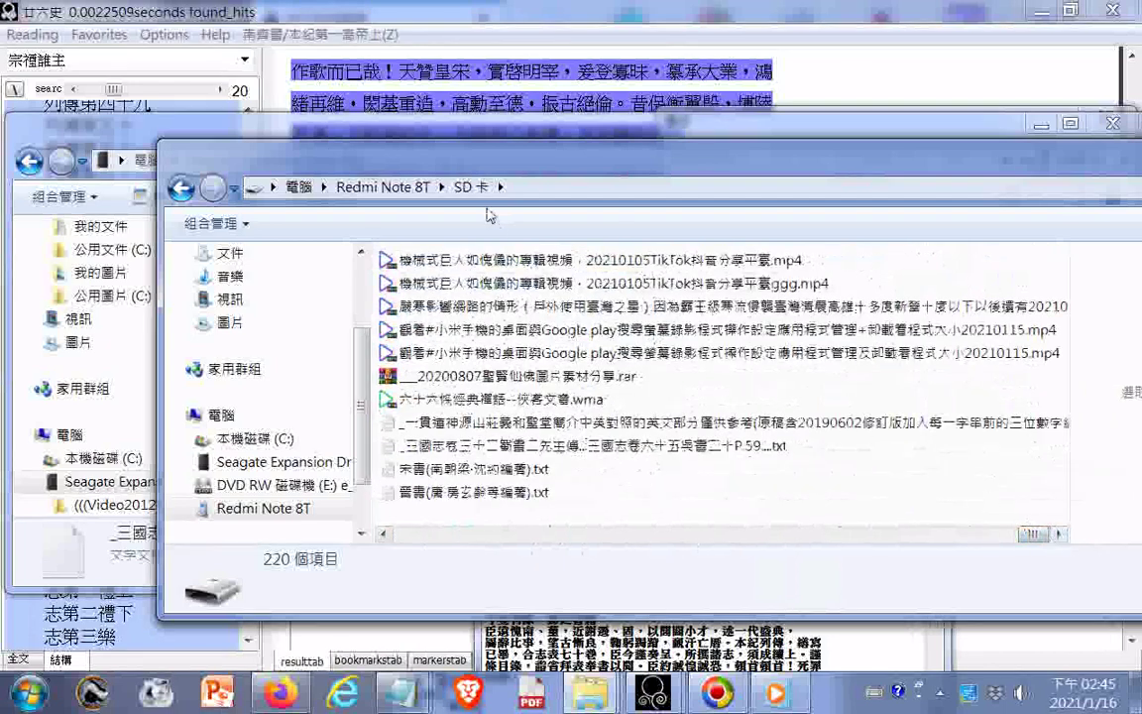
# Add END before the .txt extension in the name of the 三國志 text file on the SD card.
pyautogui.moveTo(480, 173); pyautogui.dragTo(946, 237)
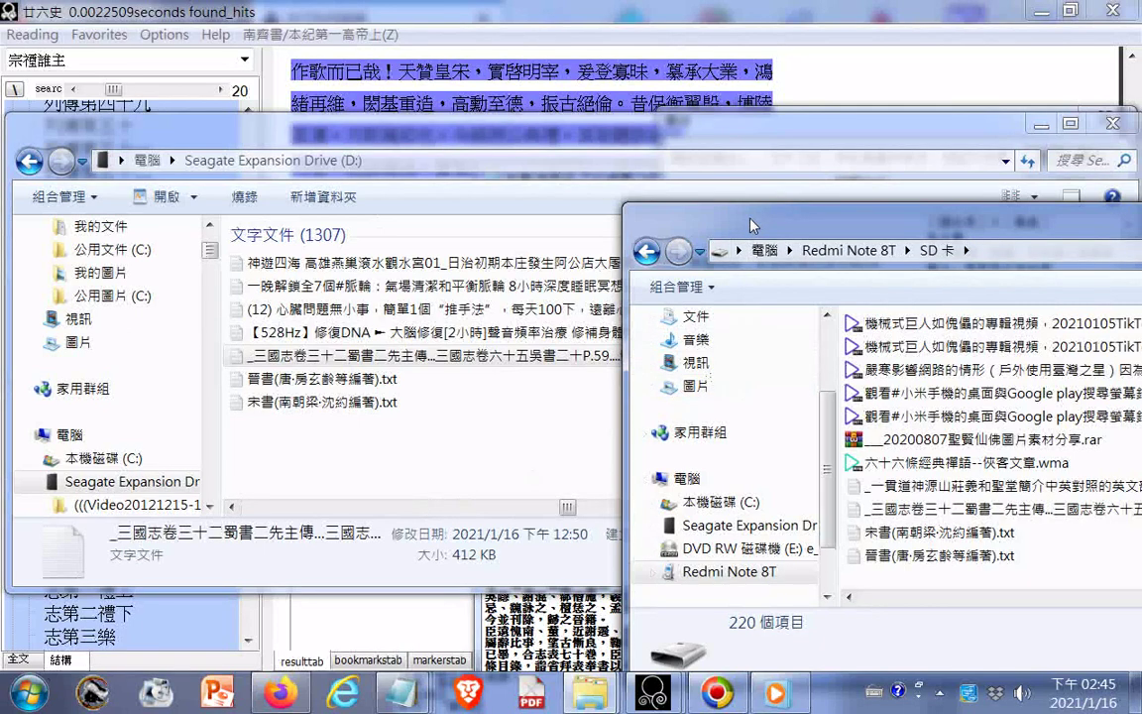
pyautogui.moveTo(751, 226); pyautogui.dragTo(572, 240)
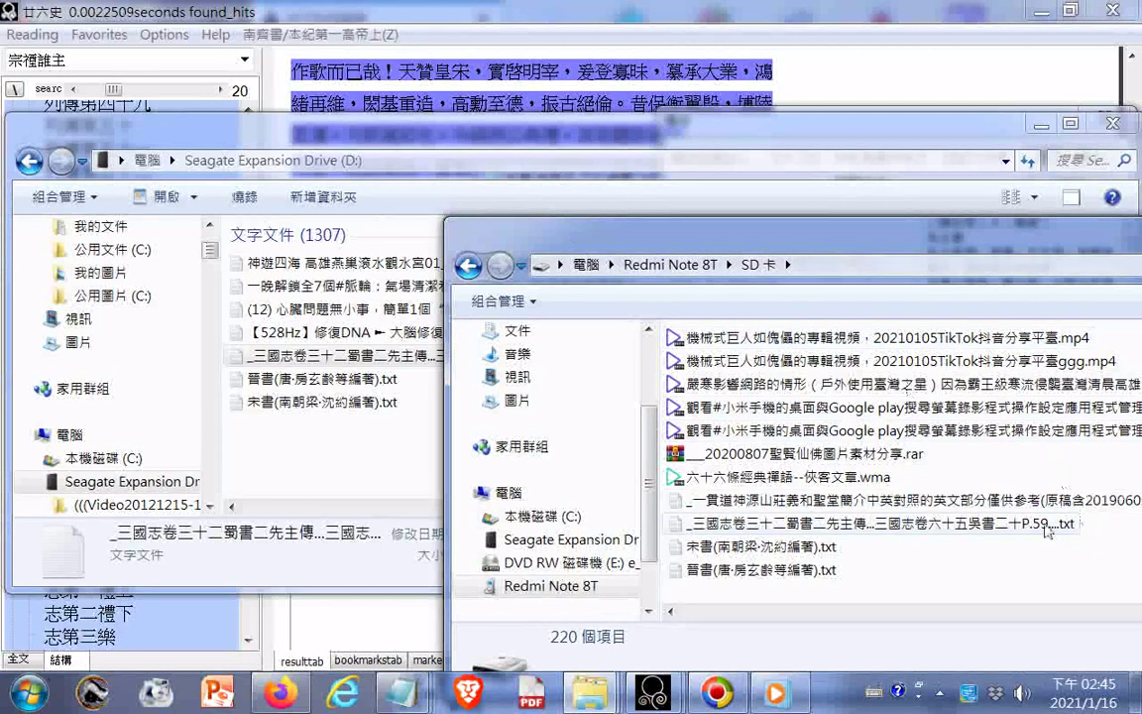
pyautogui.click(1013, 523)
pyautogui.press('F2')
pyautogui.click(1055, 527)
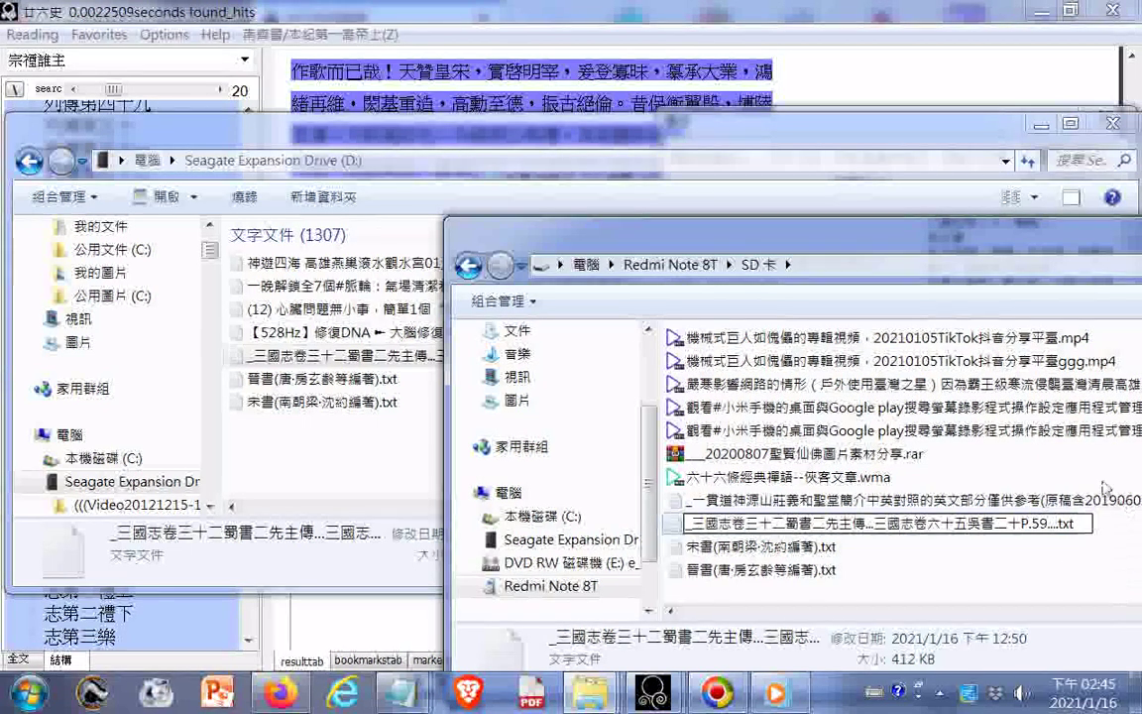
pyautogui.write('R')
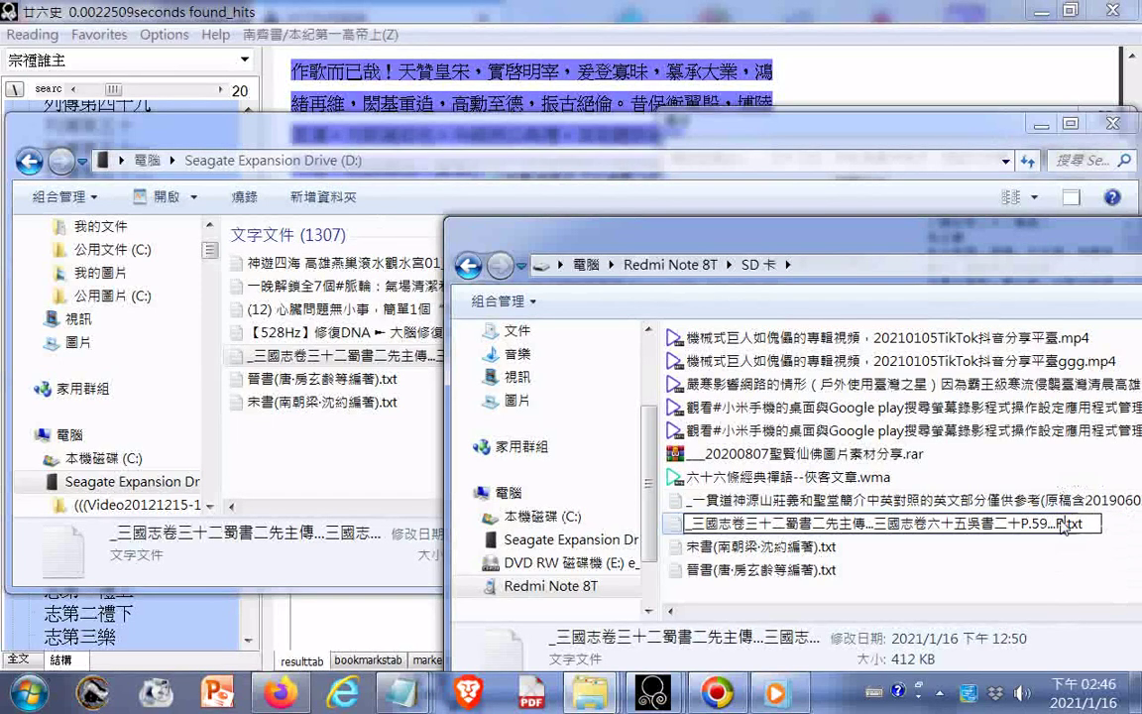
pyautogui.write('END')
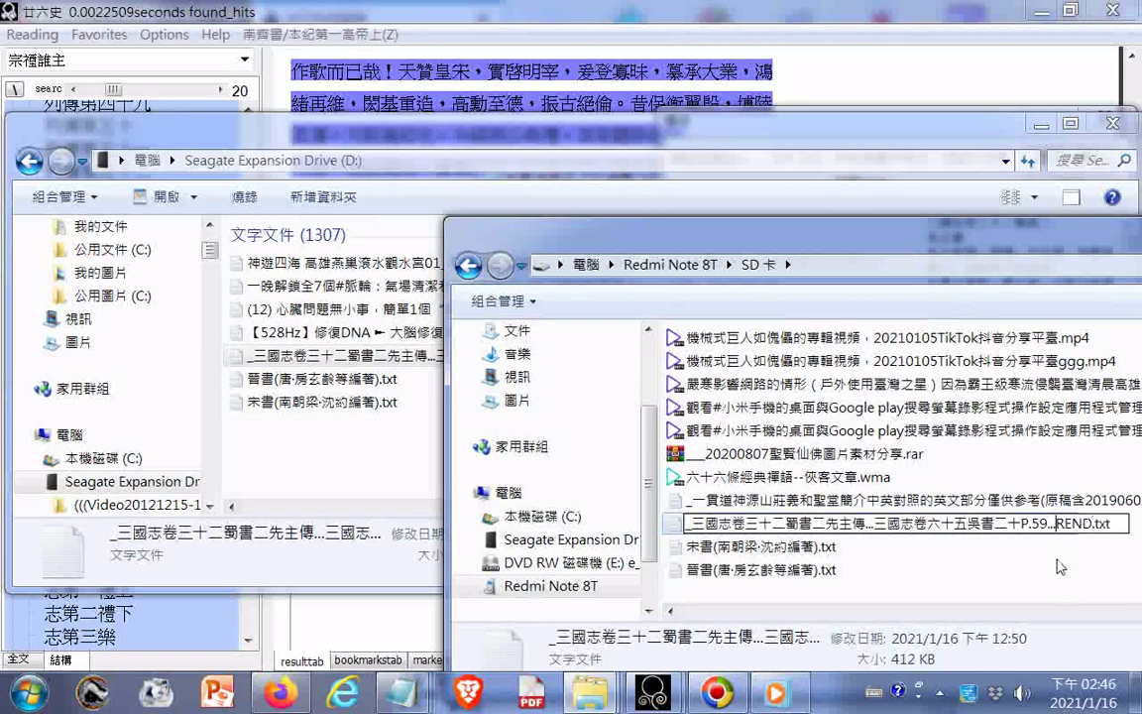
pyautogui.press('Left')
pyautogui.press('Left')
pyautogui.press('Left')
pyautogui.press('BackSpace')
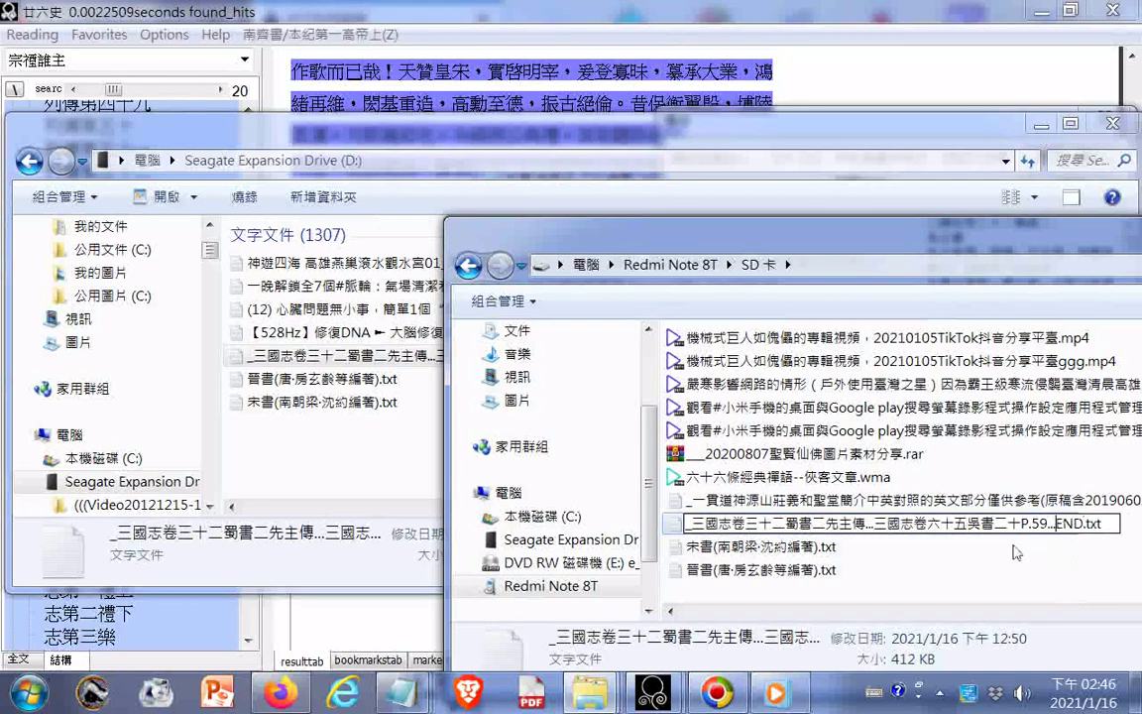
pyautogui.click(934, 559)
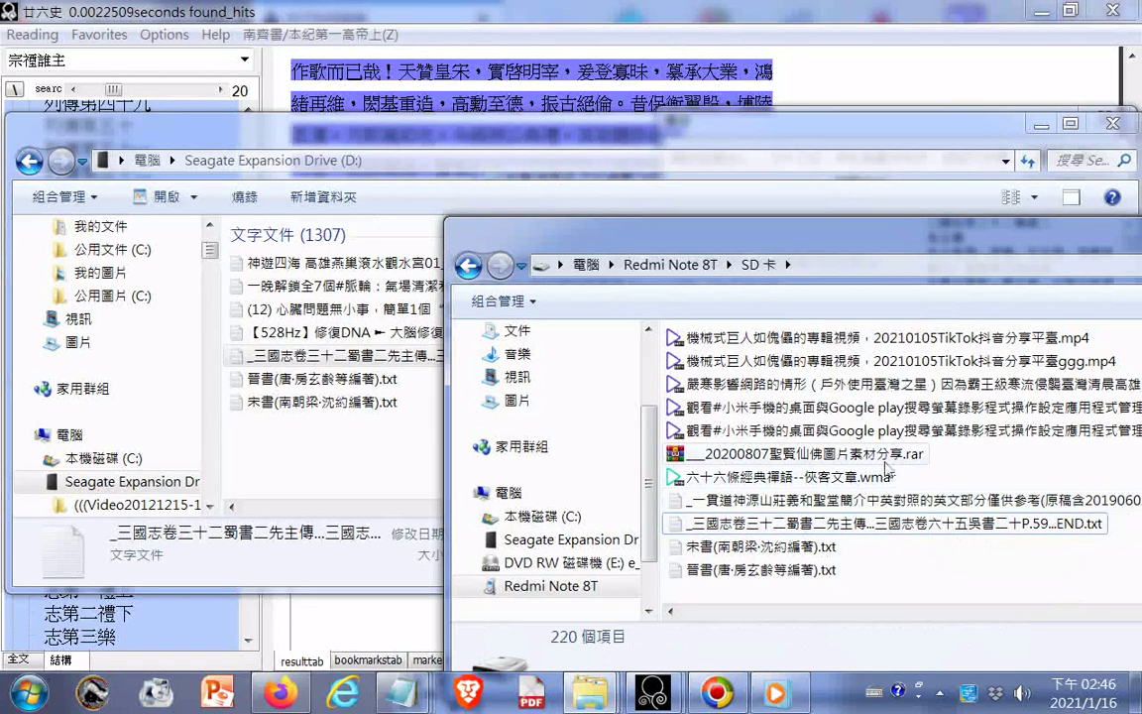
# Reopen the 三國志 file's name for editing at the point just after 三國志 and switch to Chinese input.
pyautogui.click(725, 526)
pyautogui.click(730, 526)
pyautogui.click(732, 525)
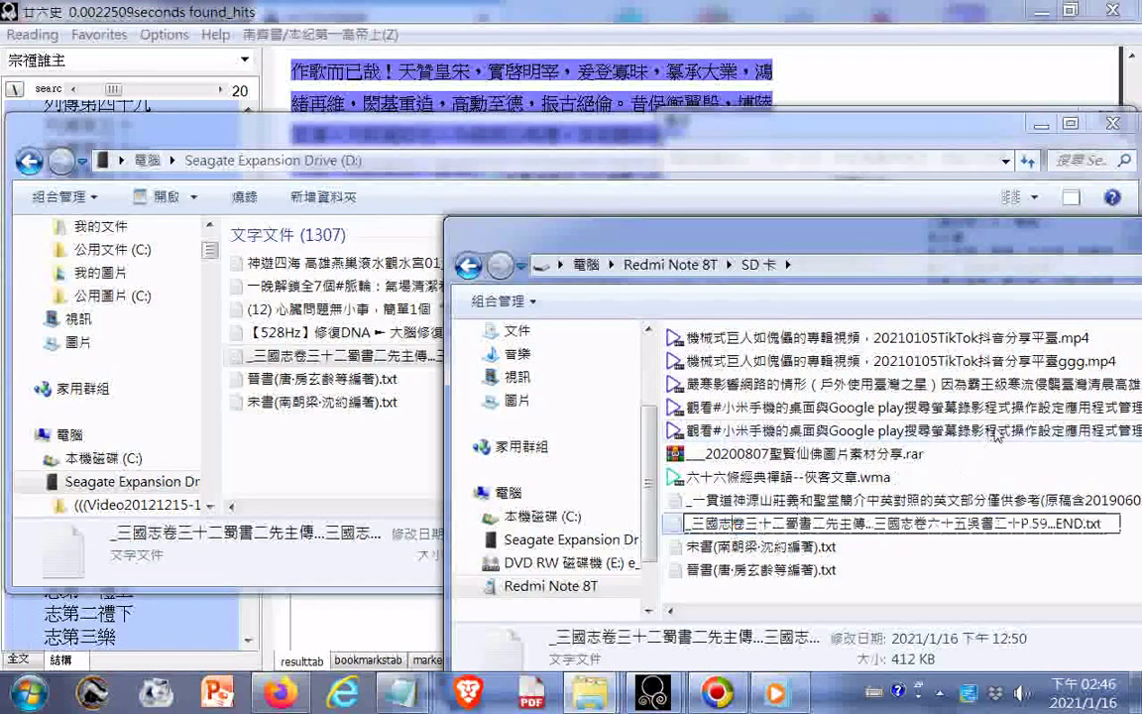
pyautogui.hotkey('ctrl', 'space')
pyautogui.write('子ˇ')
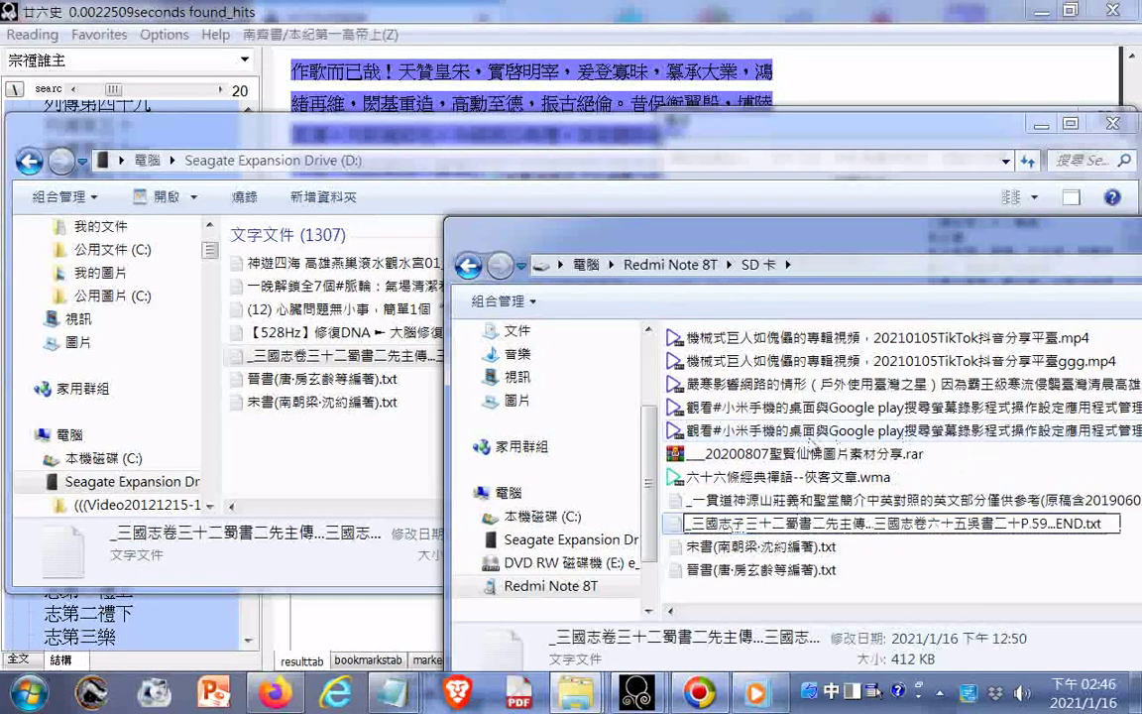
pyautogui.press('BackSpace')
pyautogui.write('ㄊ')
pyautogui.press('BackSpace')
pyautogui.write('ㄗ')
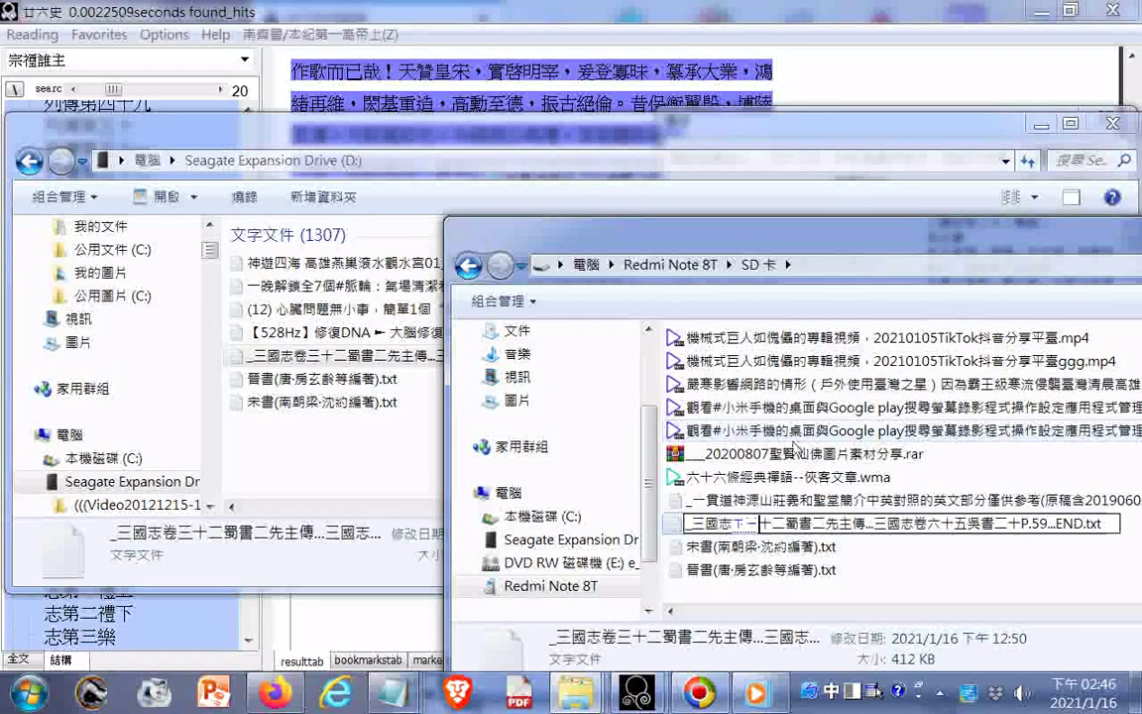
pyautogui.write('錫')
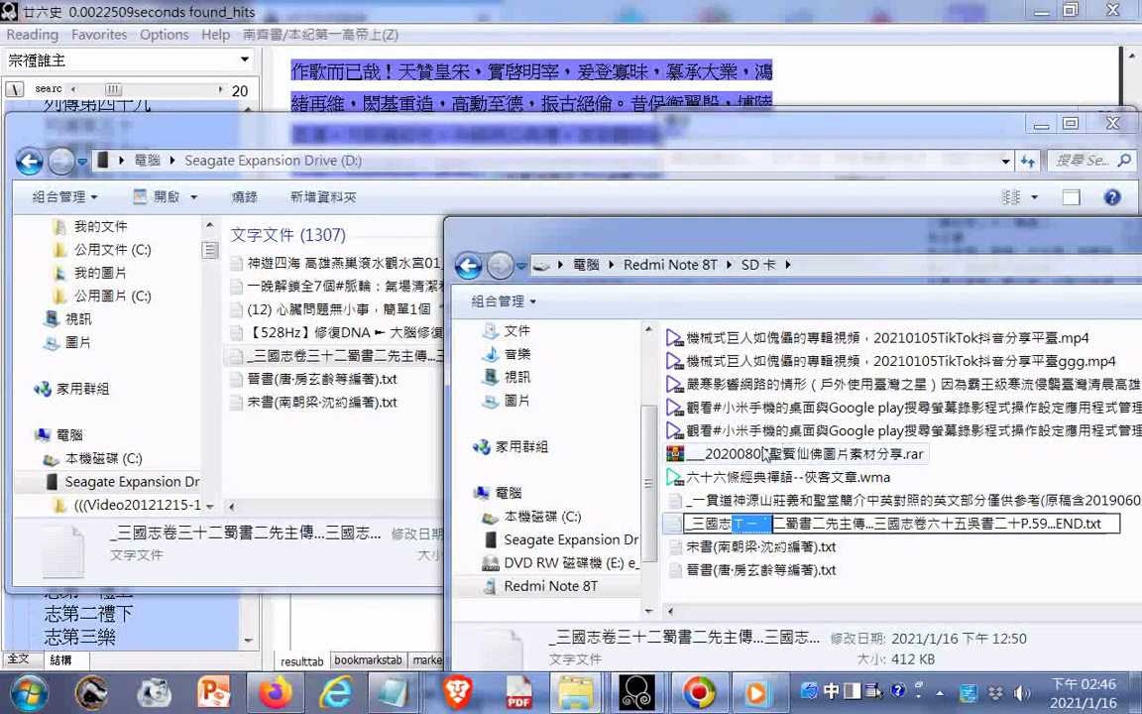
pyautogui.write('ㄐ')
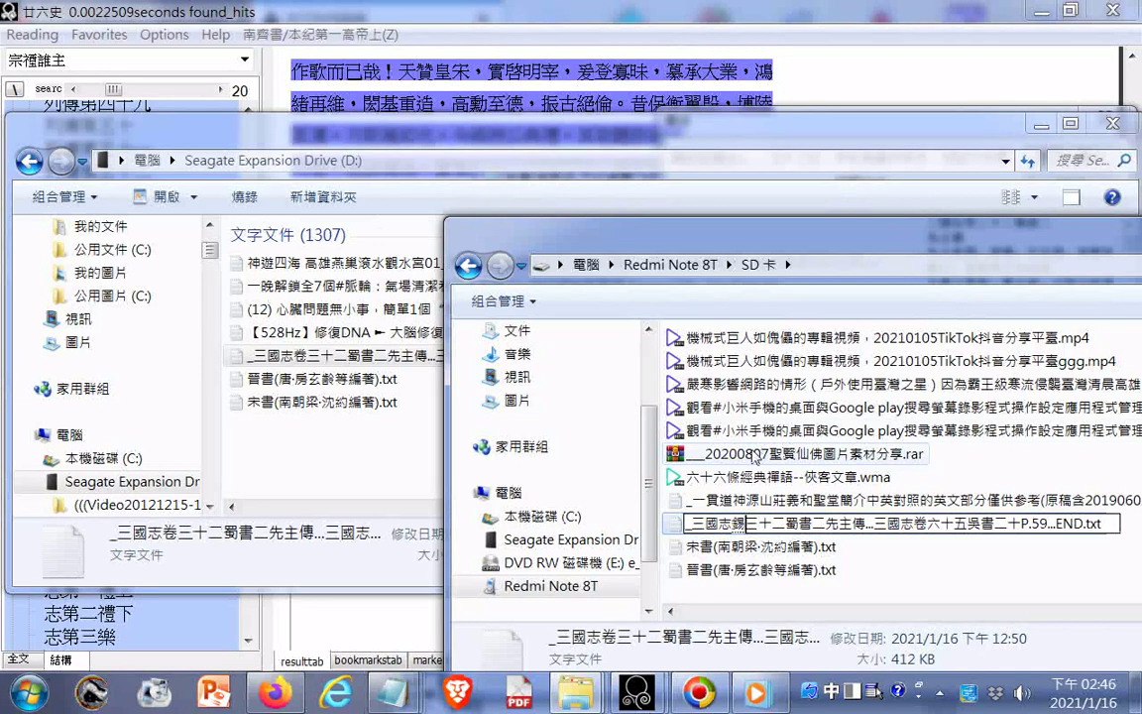
pyautogui.write('ㄒu6')
pyautogui.press('BackSpace')
pyautogui.write('vjhv')
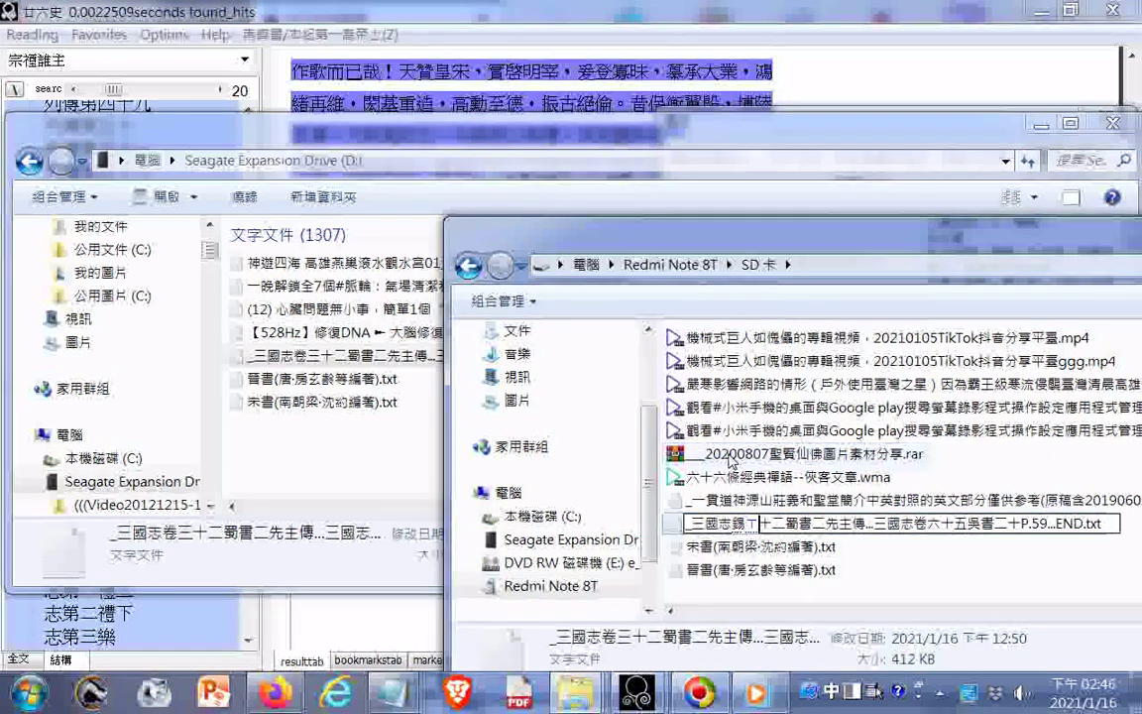
pyautogui.write('h')
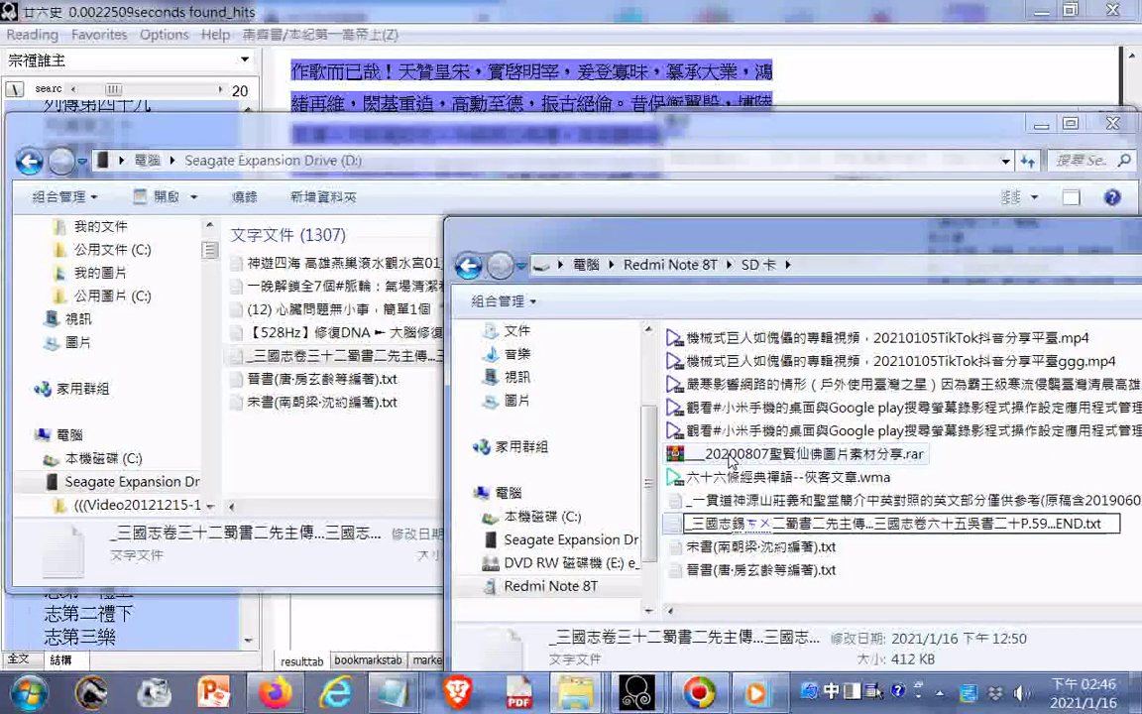
pyautogui.write('w')
pyautogui.press('BackSpace')
pyautogui.press('BackSpace')
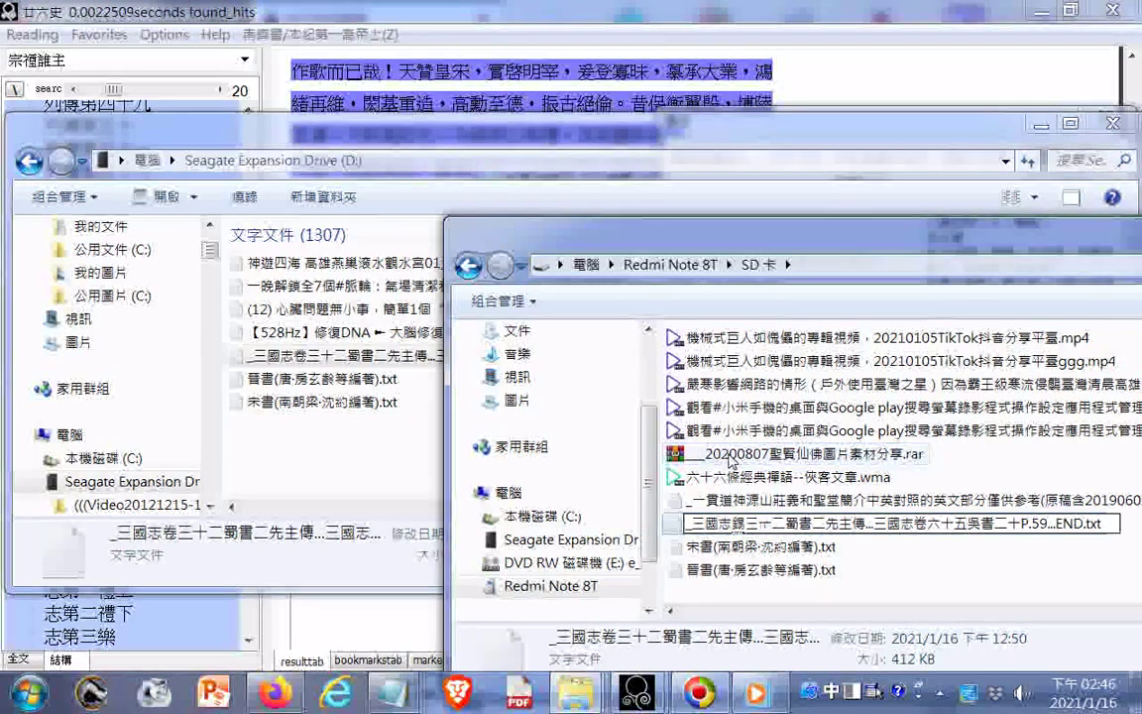
pyautogui.write('wj')
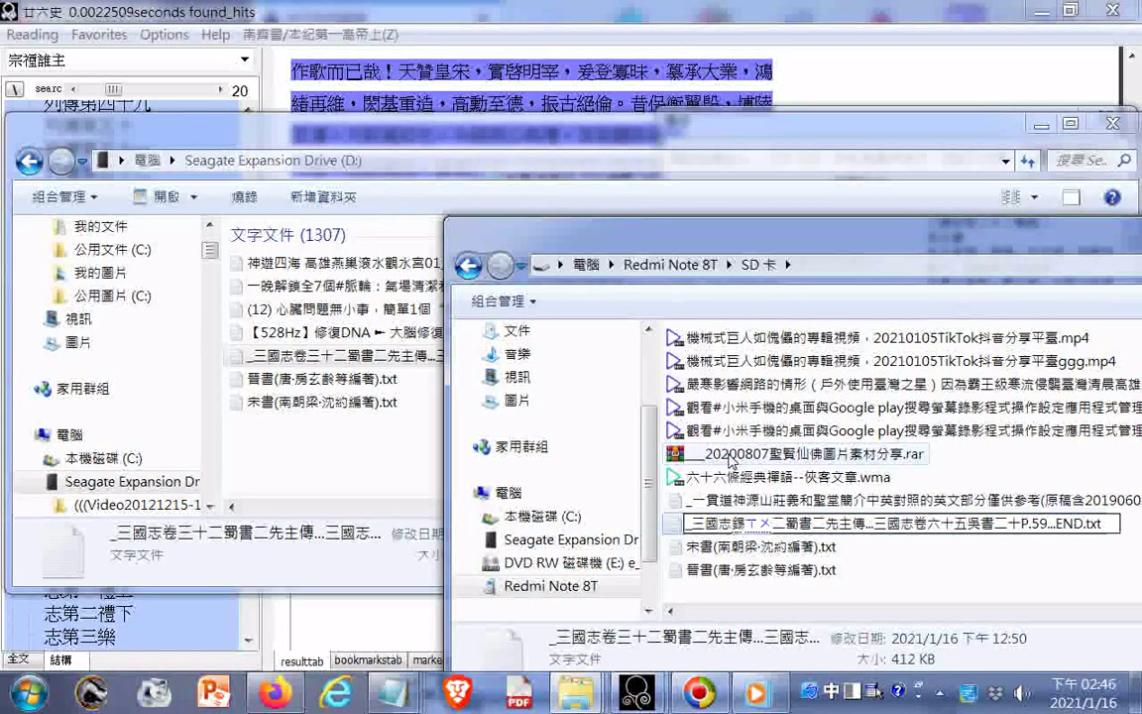
pyautogui.write('3')
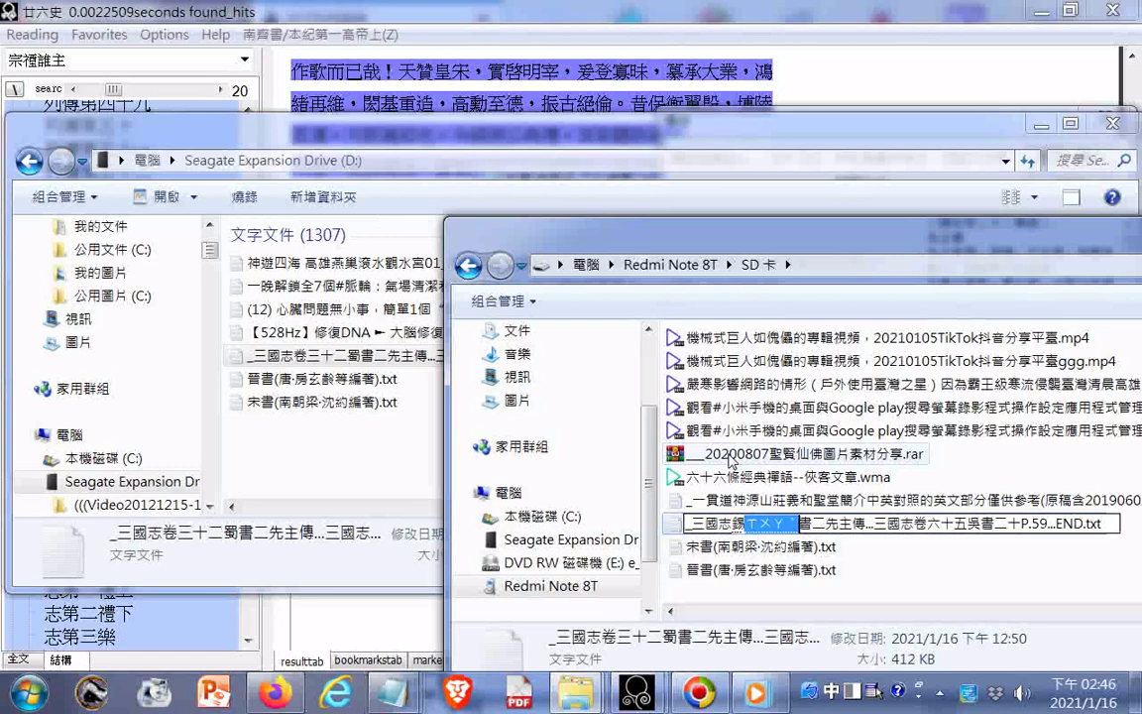
pyautogui.press('Escape')
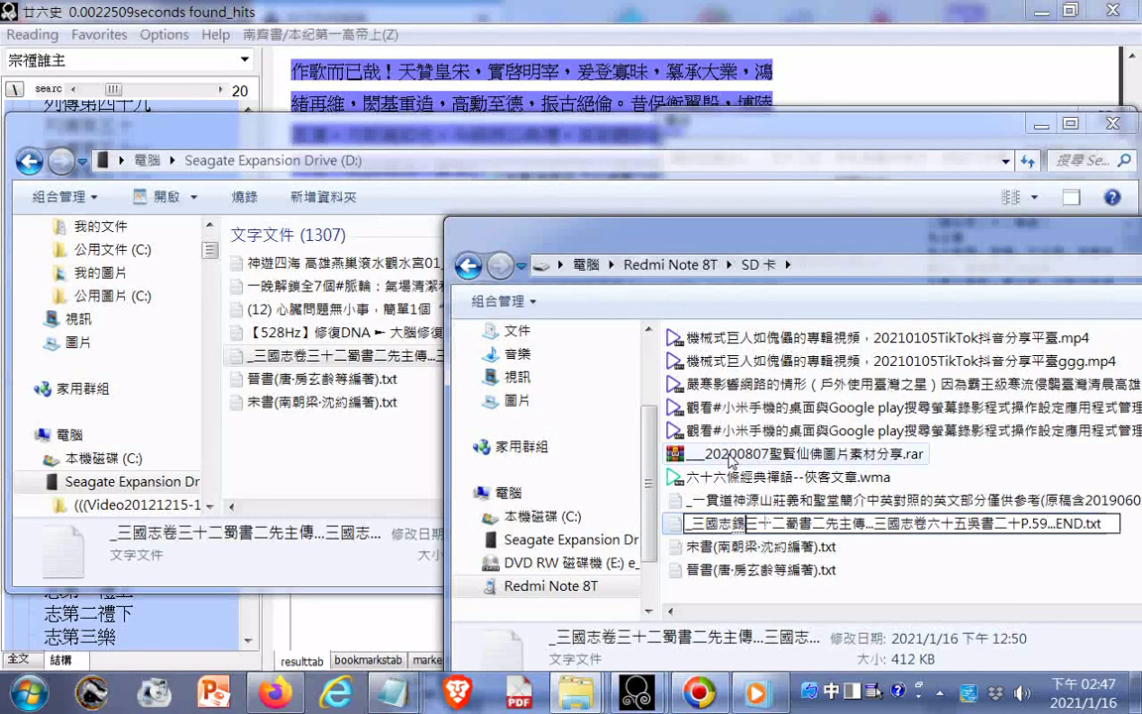
pyautogui.write('v')
pyautogui.press('BackSpace')
pyautogui.press('BackSpace')
pyautogui.press('BackSpace')
pyautogui.write('vㄚ')
pyautogui.press('BackSpace')
# Insert (下) directly after 三國志 in the SD card file's name, removing the stray character before it.
pyautogui.write('ㄚ下)')
pyautogui.press('Return')
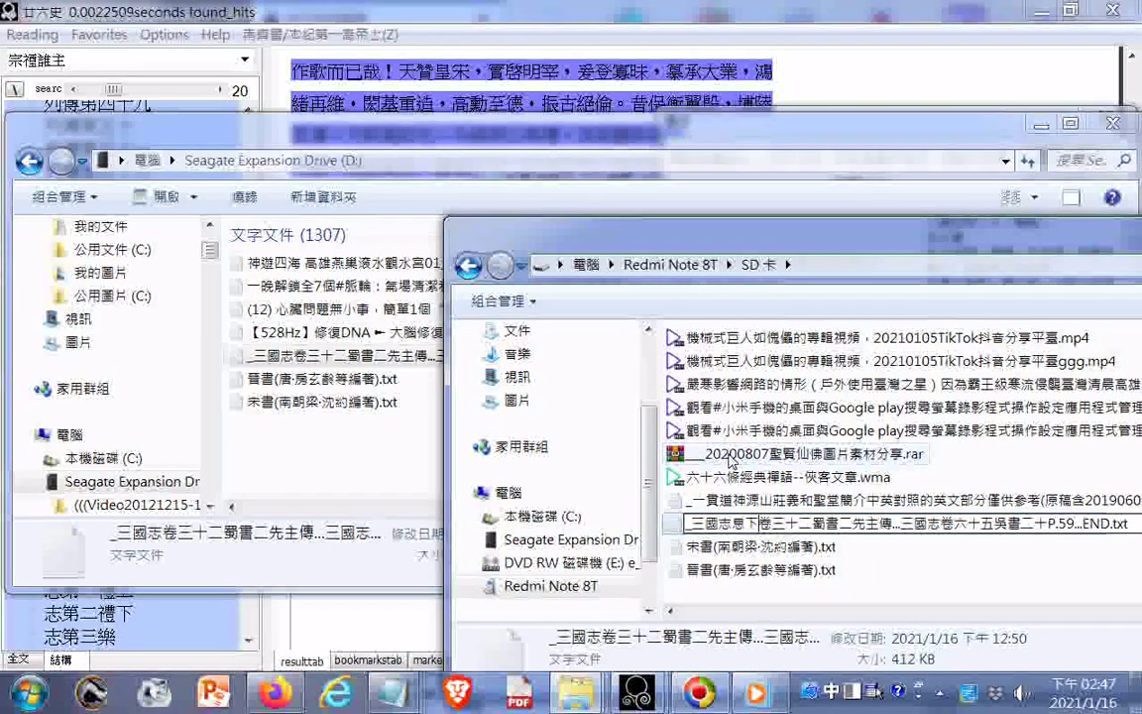
pyautogui.write(')')
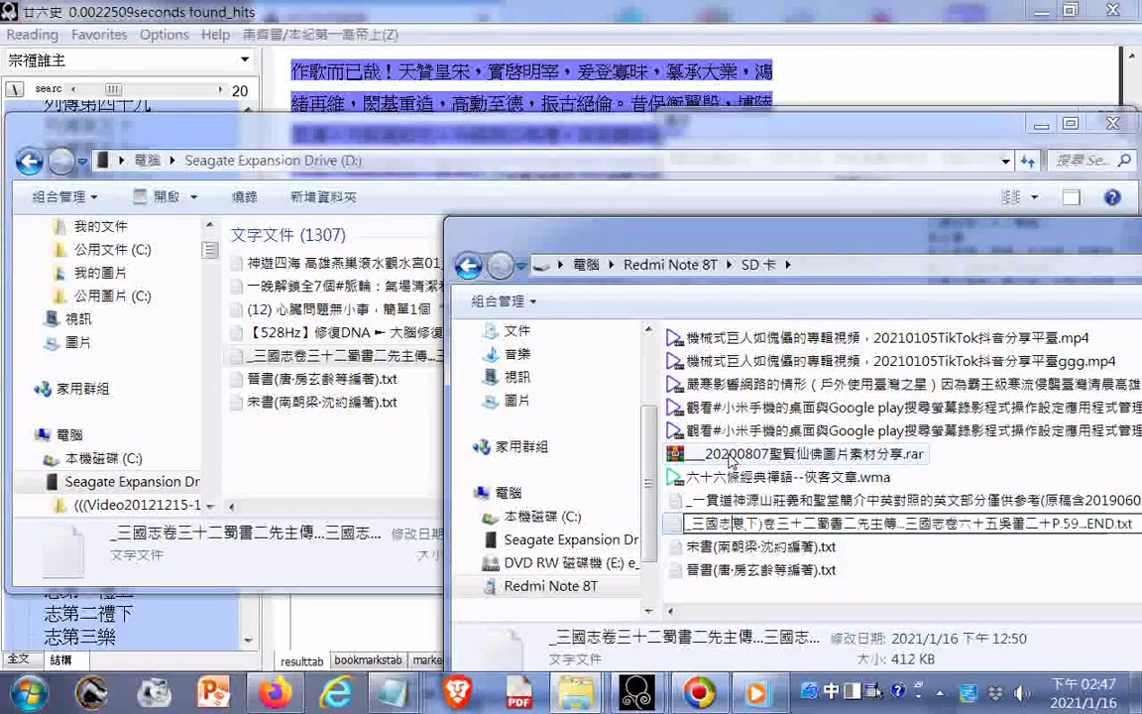
pyautogui.press('Left')
pyautogui.press('Left')
pyautogui.press('Left')
pyautogui.write('(')
pyautogui.press('Delete')
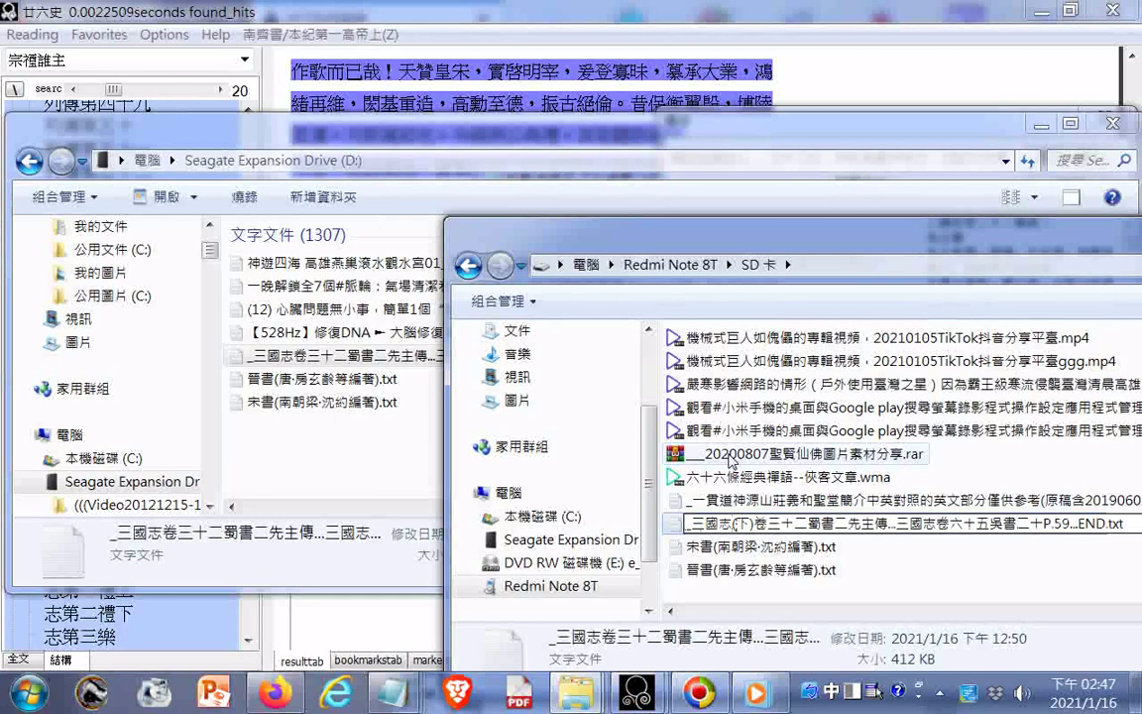
pyautogui.press('Return')
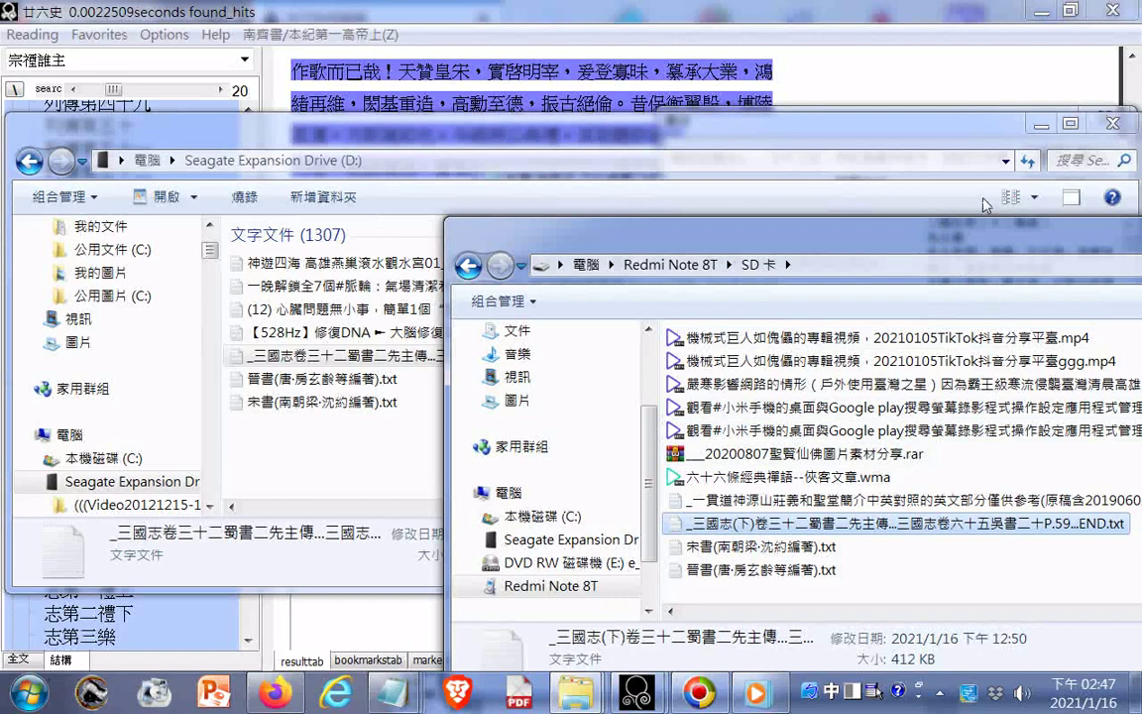
# Copy the SD card file's name and rename the matching file on drive D: as _三國志(下)卷三十二蜀書二先主傳...三國志卷六十五吳書二十P.59...END.txt.
pyautogui.click(776, 525)
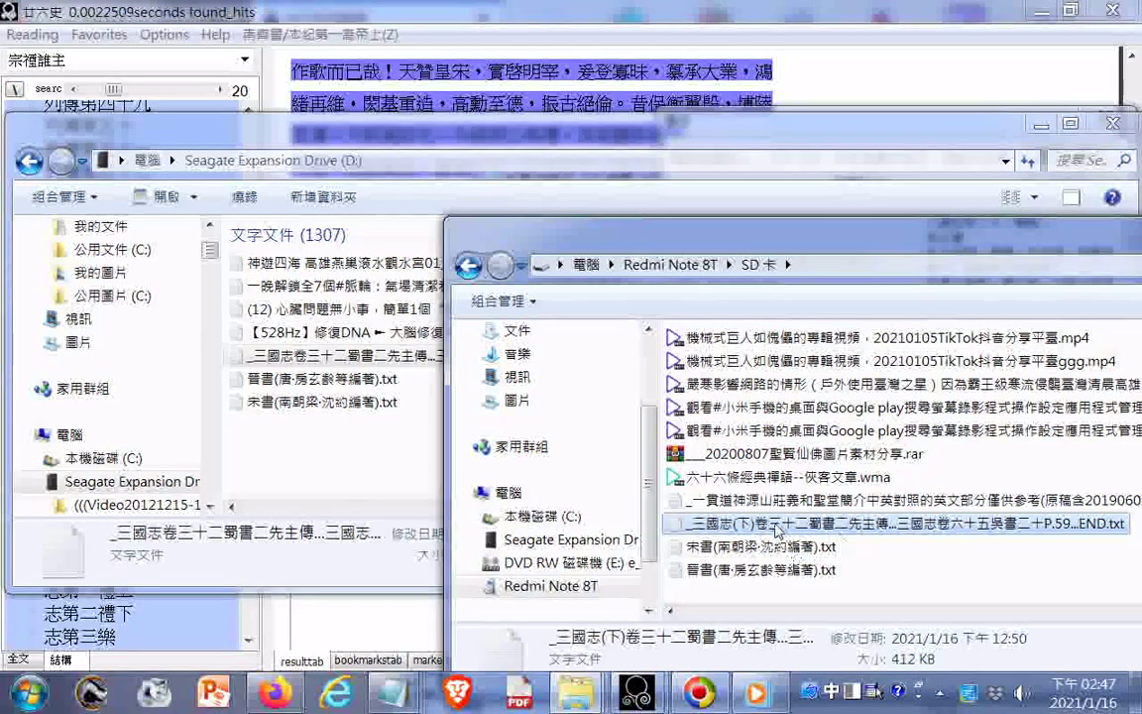
pyautogui.rightClick(776, 529)
pyautogui.click(793, 297)
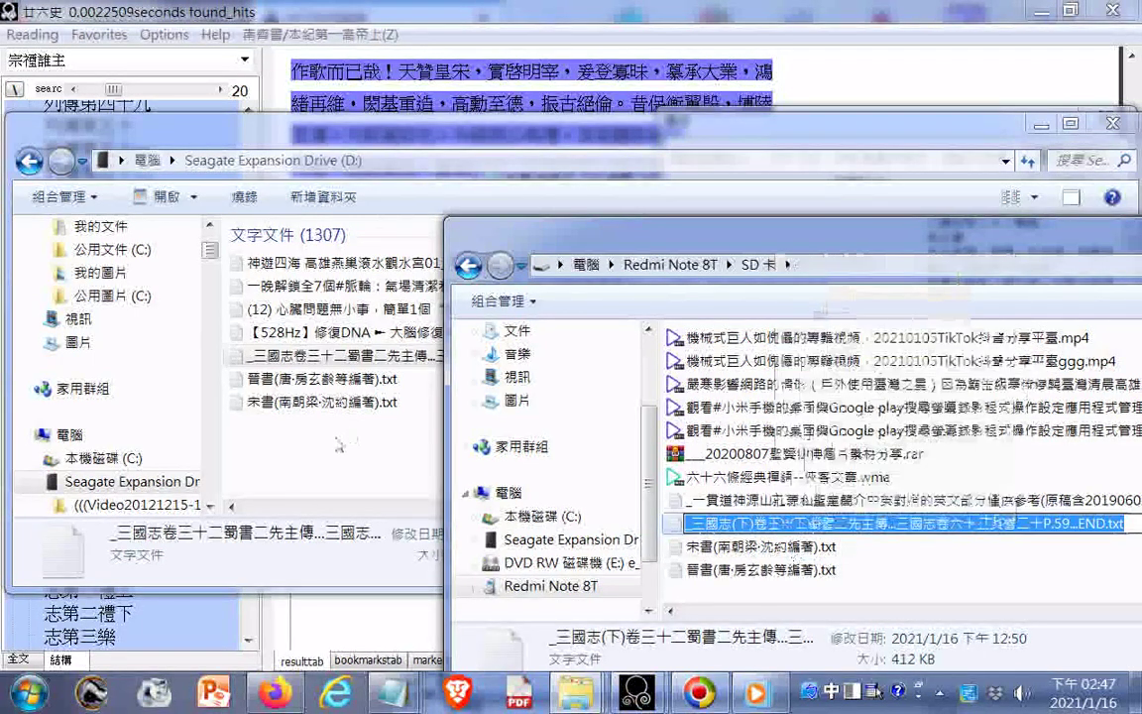
pyautogui.press('Return')
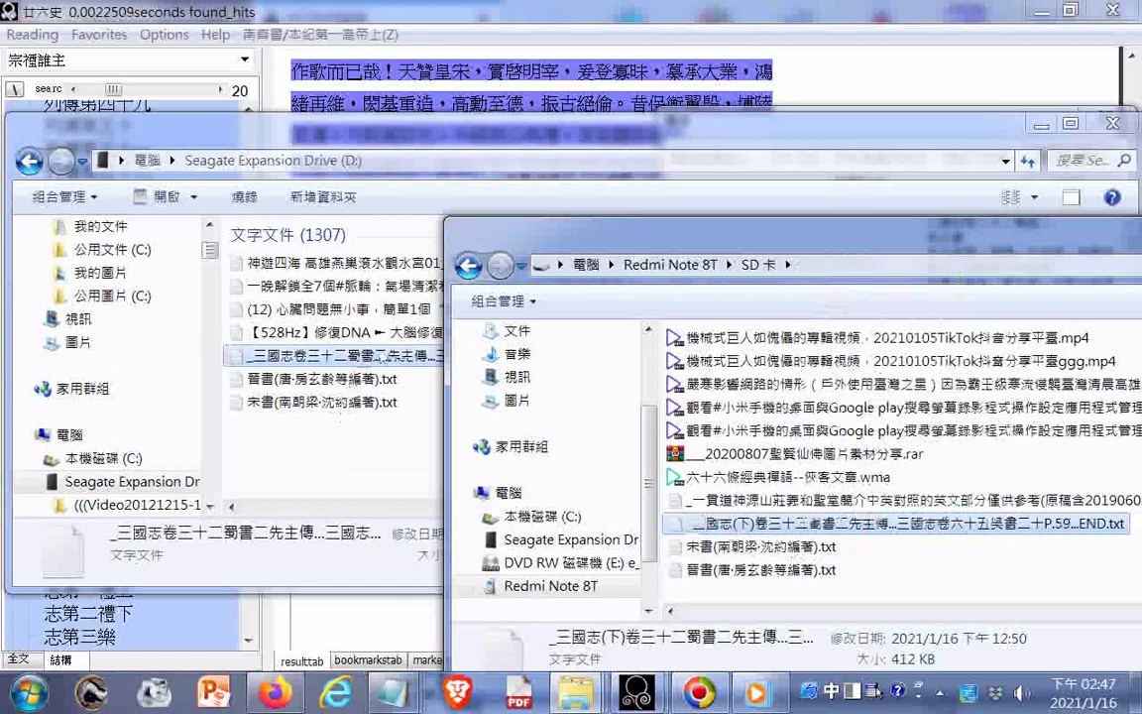
pyautogui.rightClick(377, 362)
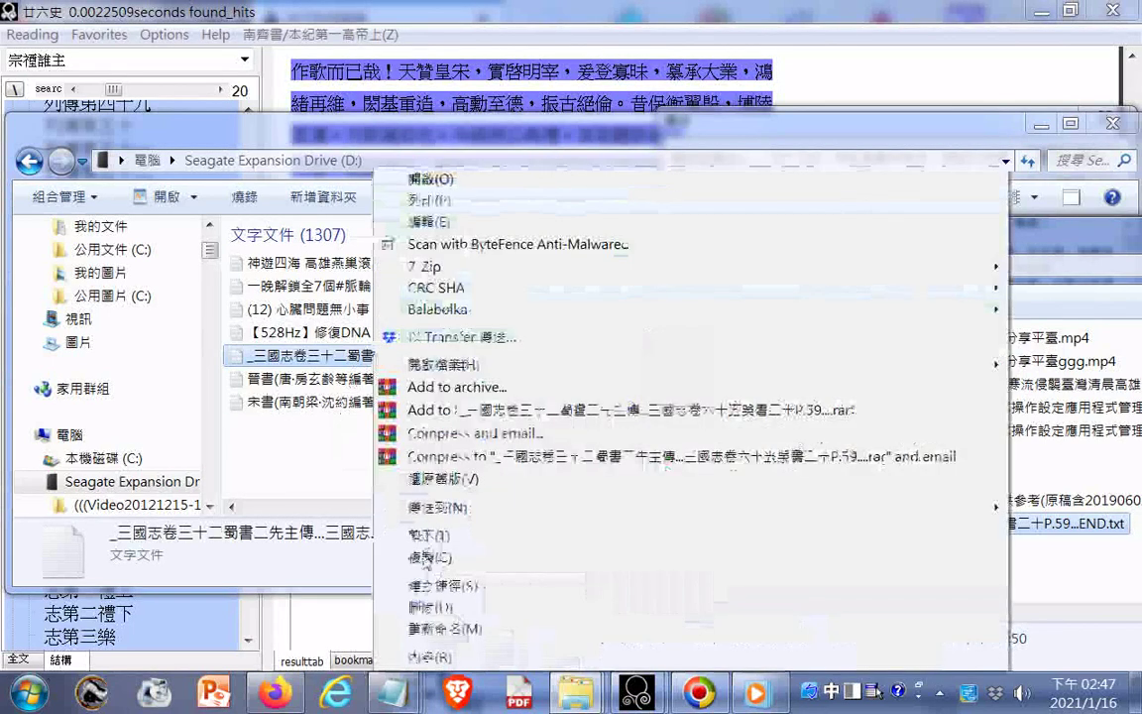
pyautogui.click(442, 629)
pyautogui.rightClick(366, 355)
pyautogui.click(413, 438)
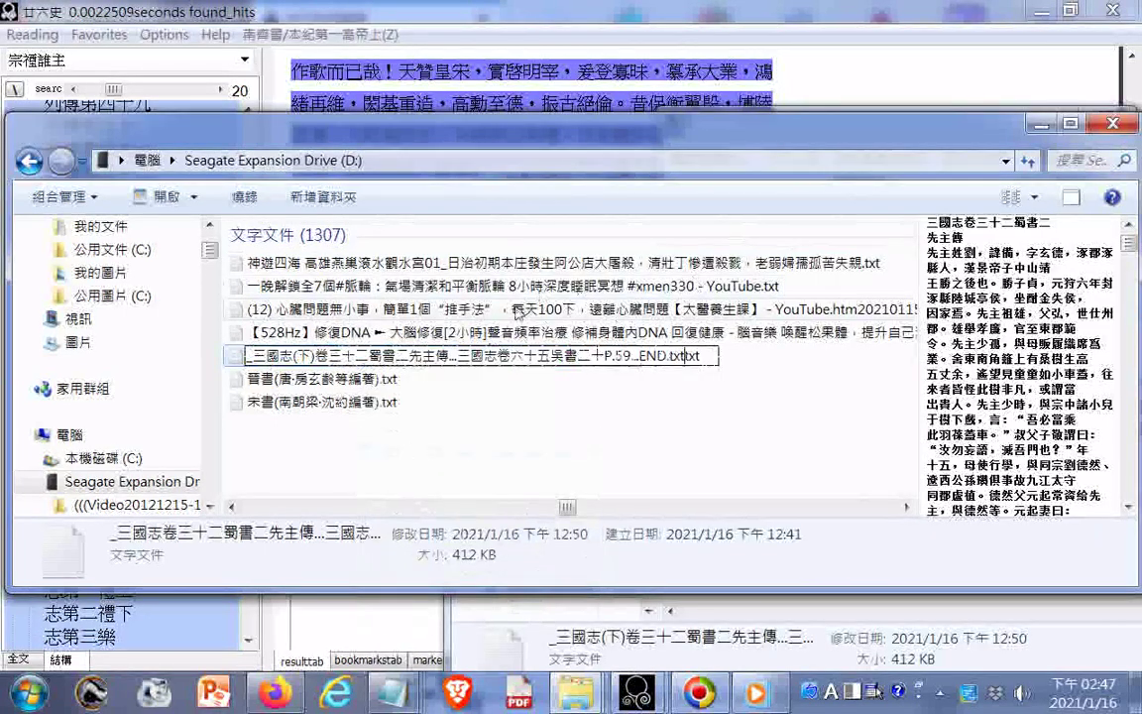
pyautogui.press('Return')
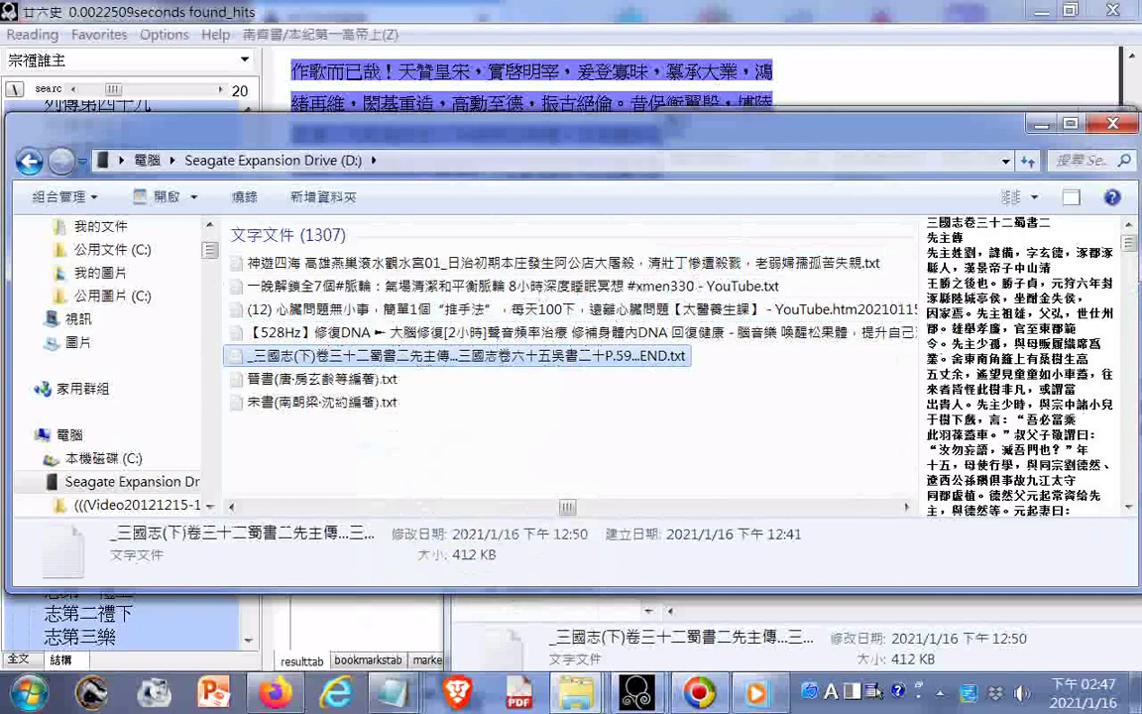
# Open the Desktop folder in a new file window and sort its items by item type (項目類型).
pyautogui.click(30, 691)
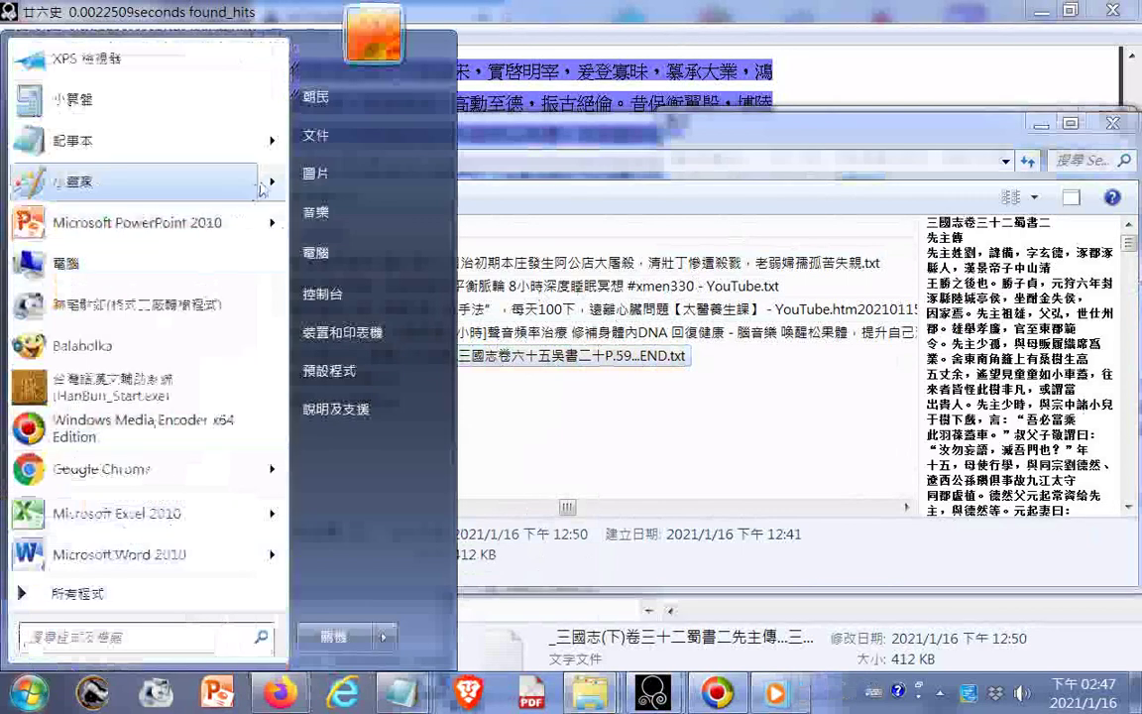
pyautogui.click(319, 174)
pyautogui.click(127, 174)
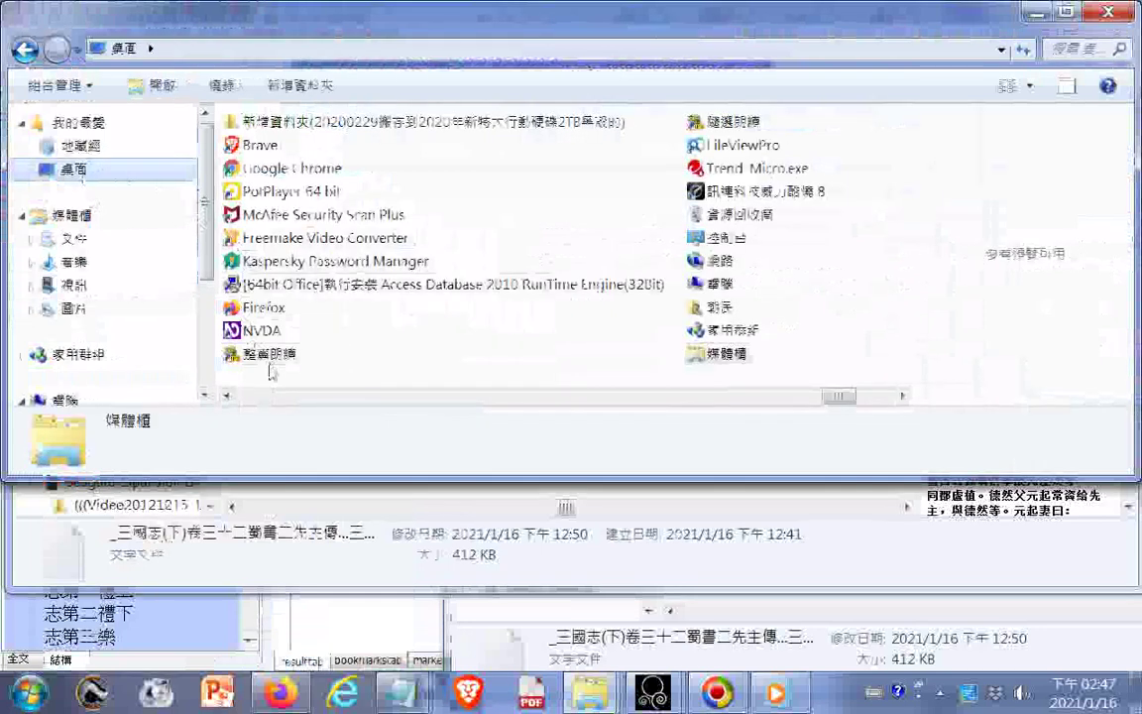
pyautogui.moveTo(844, 397); pyautogui.dragTo(575, 427)
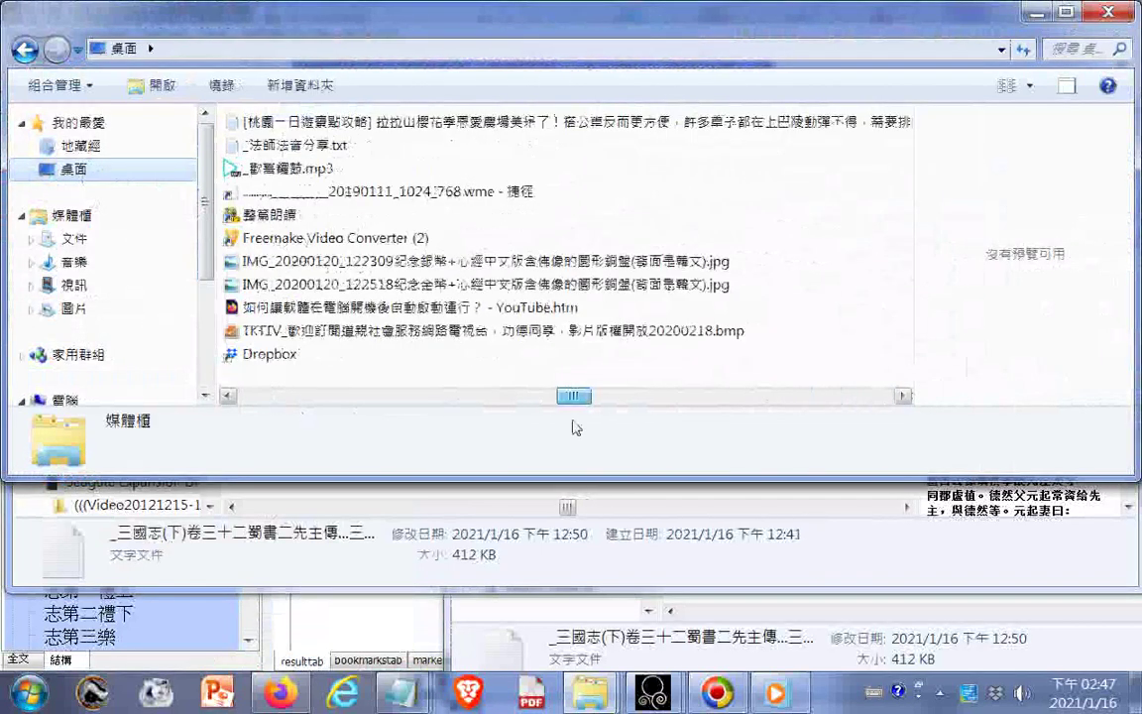
pyautogui.rightClick(651, 181)
pyautogui.moveTo(814, 212)
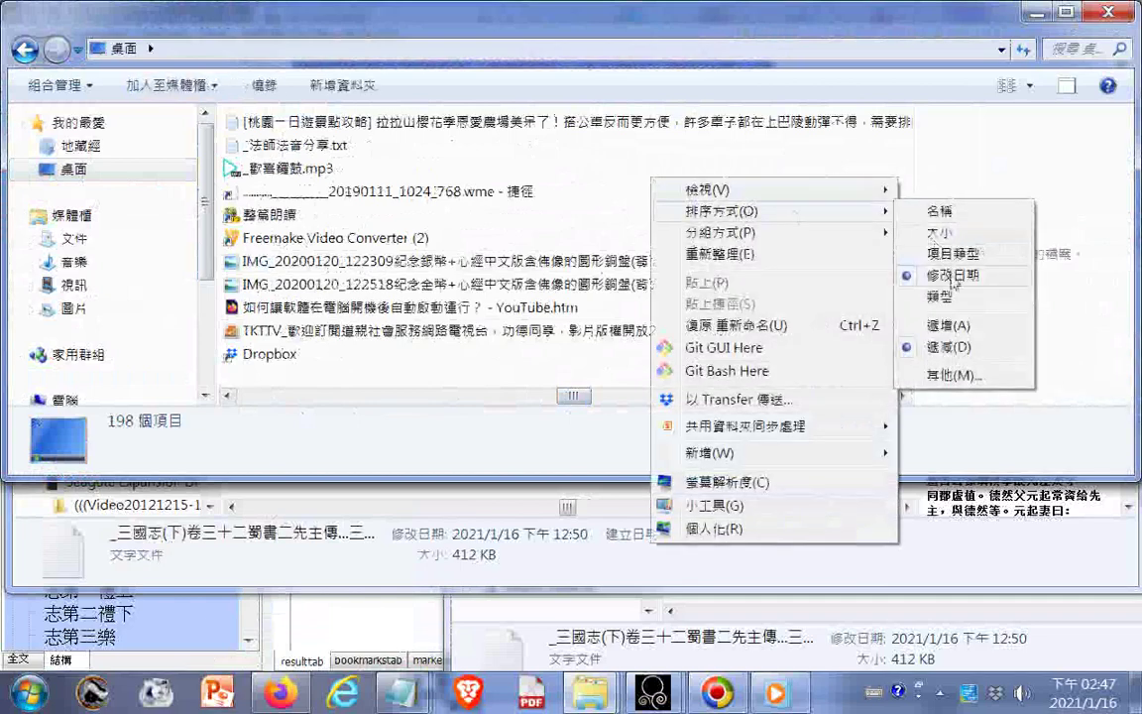
pyautogui.click(952, 254)
# Look through the desktop's text files for a copy of the 三國志 file.
pyautogui.hscroll(-6, 823, 365)
pyautogui.moveTo(256, 396); pyautogui.dragTo(503, 405)
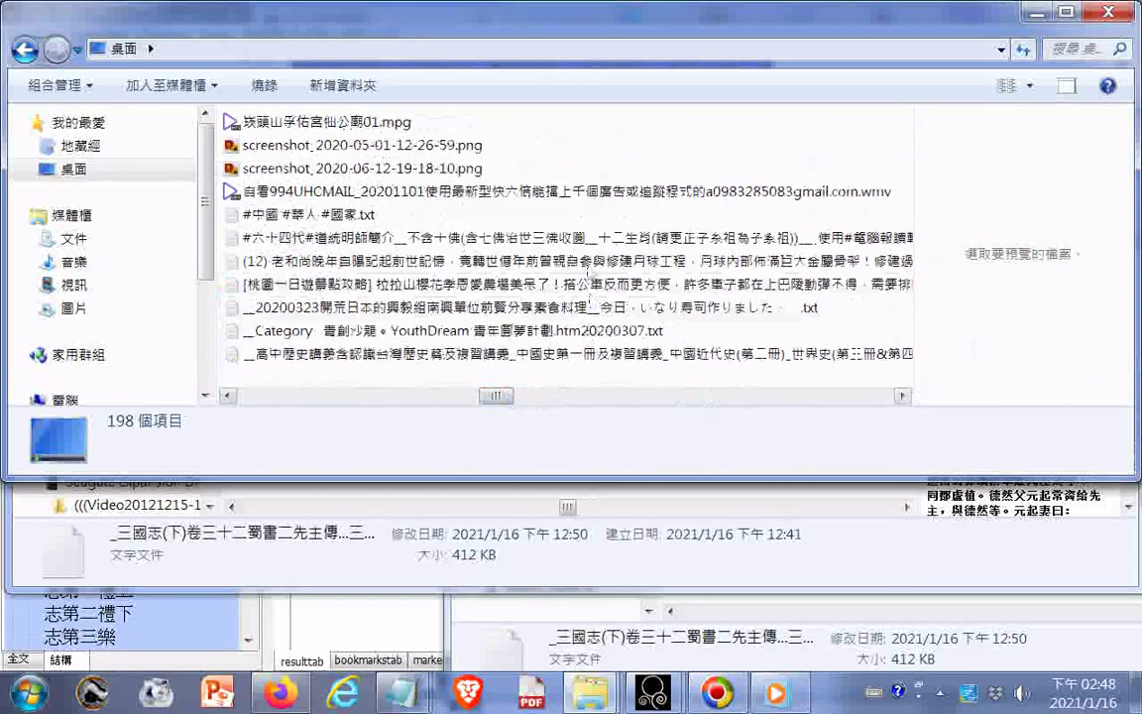
pyautogui.scroll(-1, 586, 288)
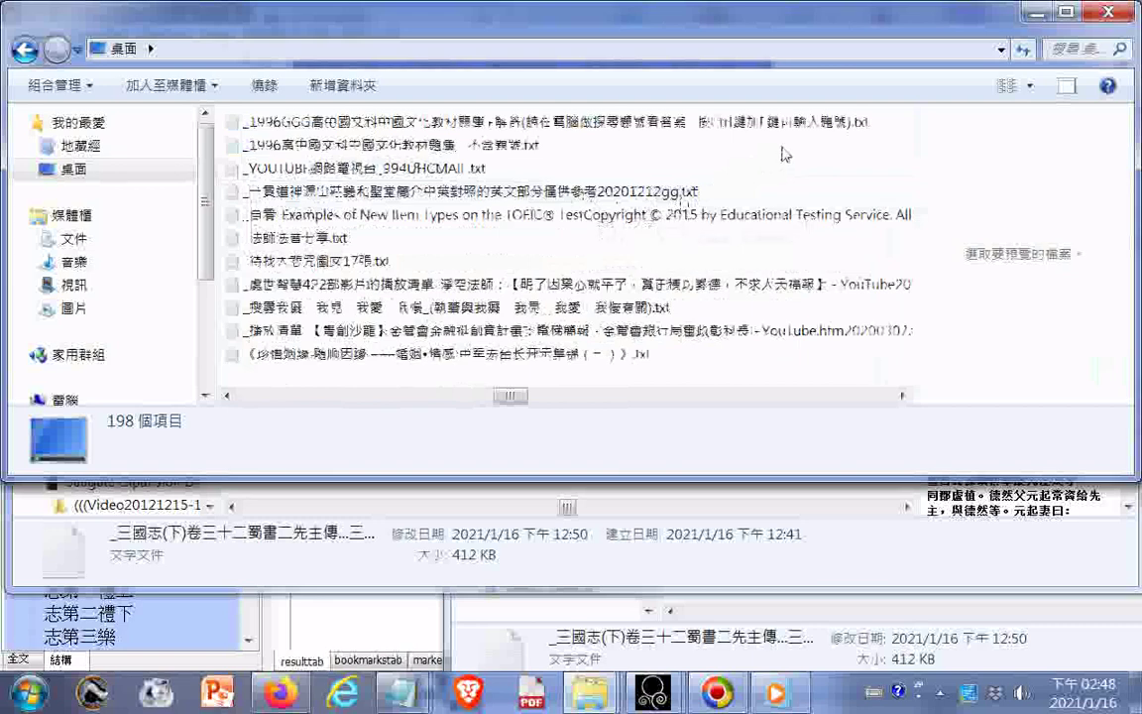
pyautogui.scroll(-1, 787, 154)
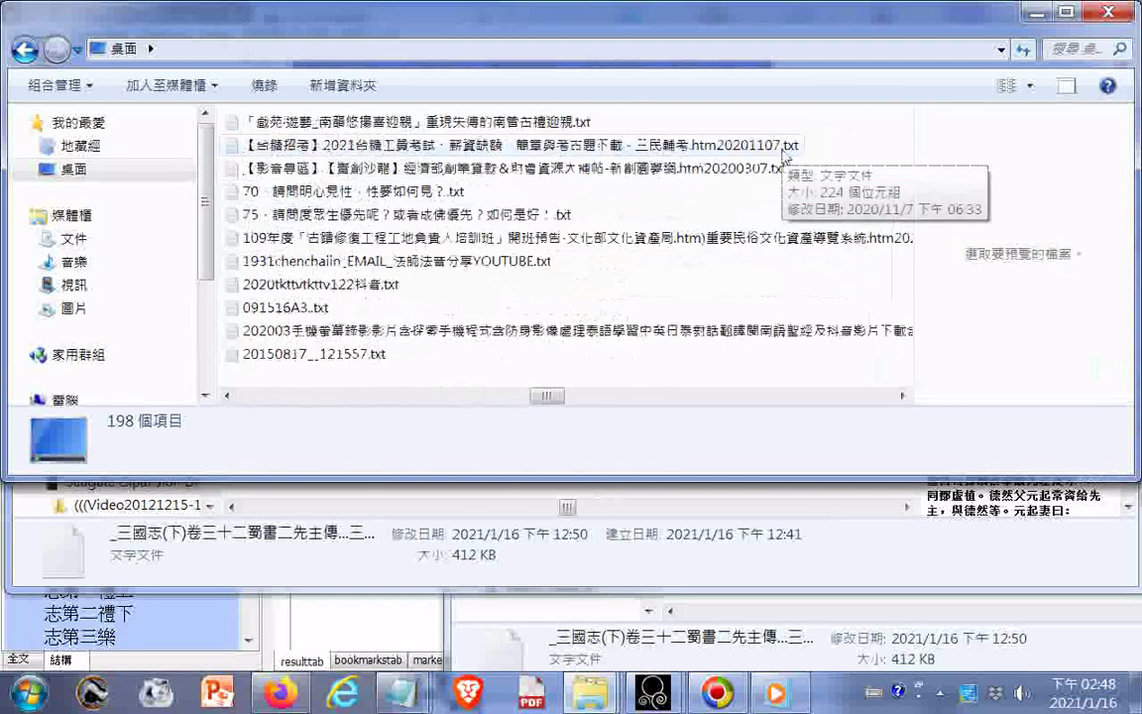
pyautogui.scroll(-1, 786, 153)
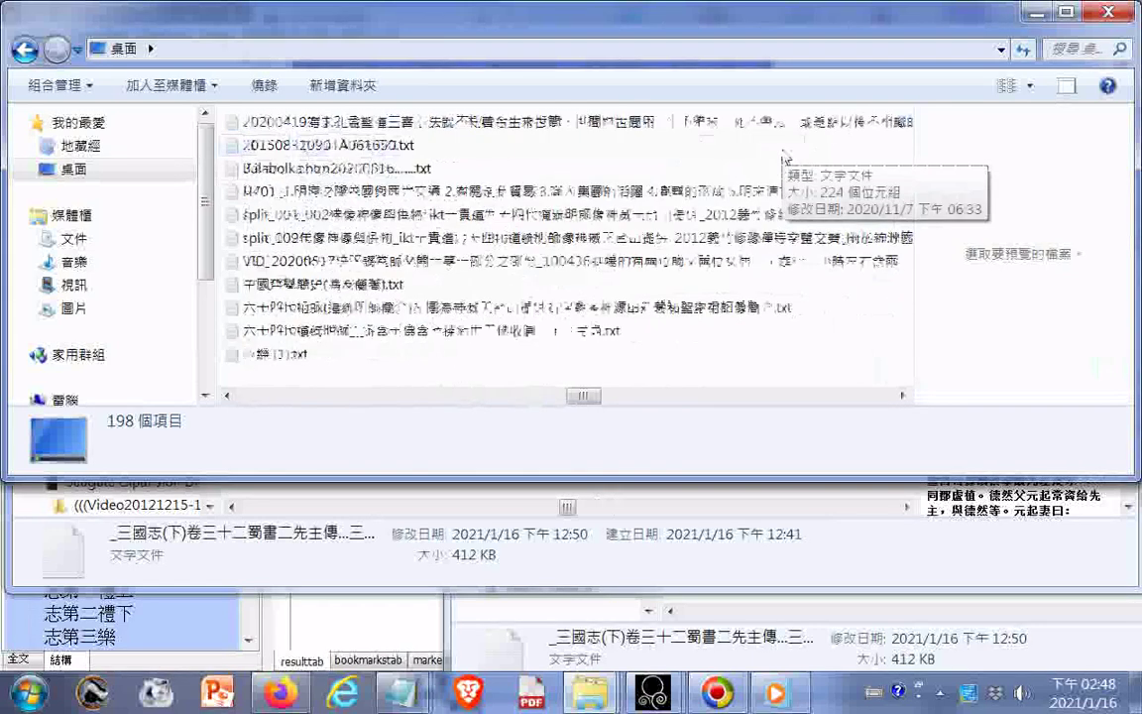
# Open the Documents library (文件) sorted by modification date (修改日期) and locate the 三國志卷三十二 text file.
pyautogui.click(105, 238)
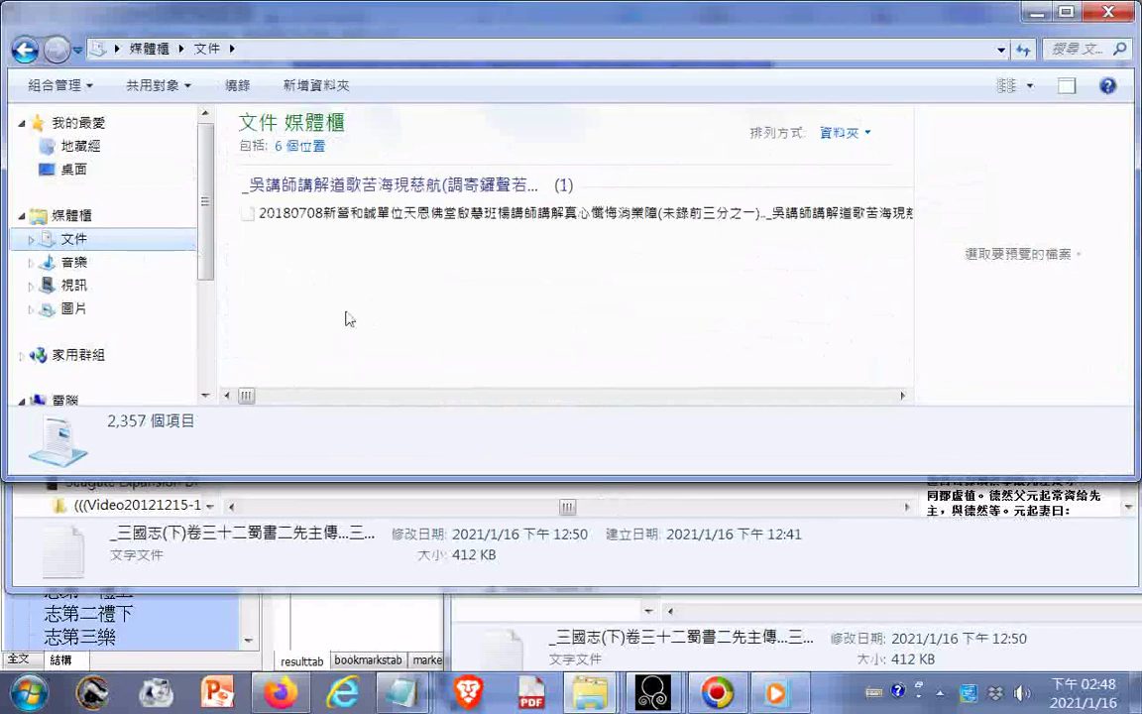
pyautogui.rightClick(349, 319)
pyautogui.moveTo(555, 374)
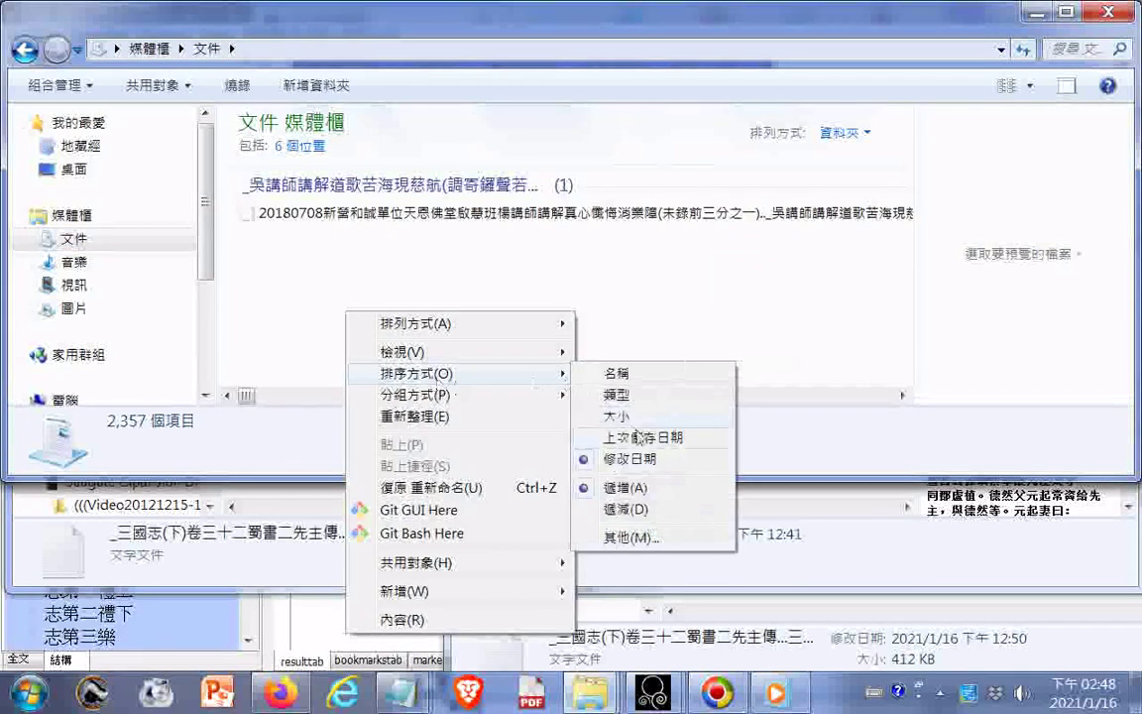
pyautogui.click(616, 459)
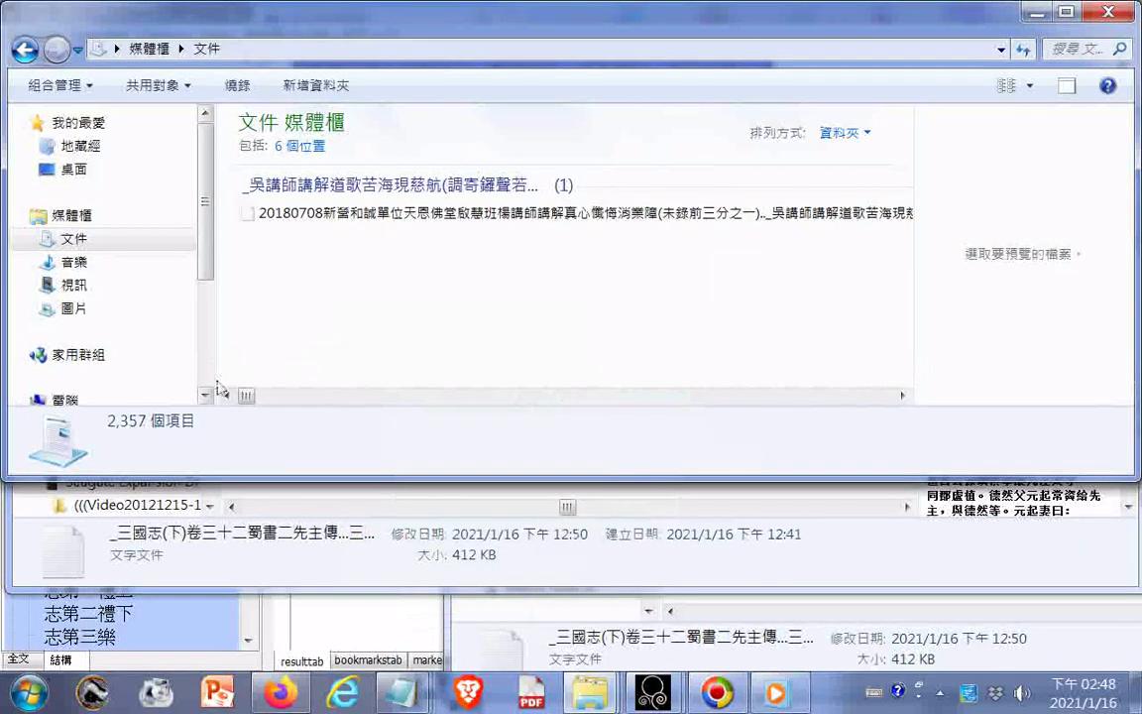
pyautogui.moveTo(246, 402); pyautogui.dragTo(484, 407)
pyautogui.click(440, 400)
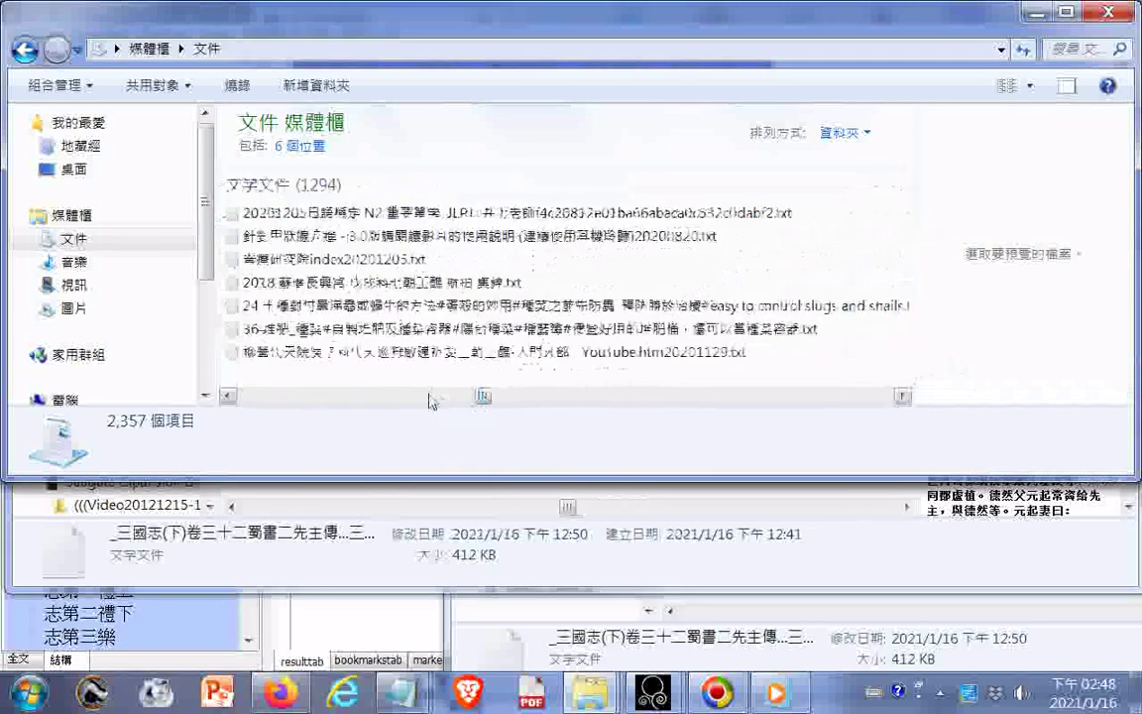
pyautogui.click(433, 399)
pyautogui.click(419, 399)
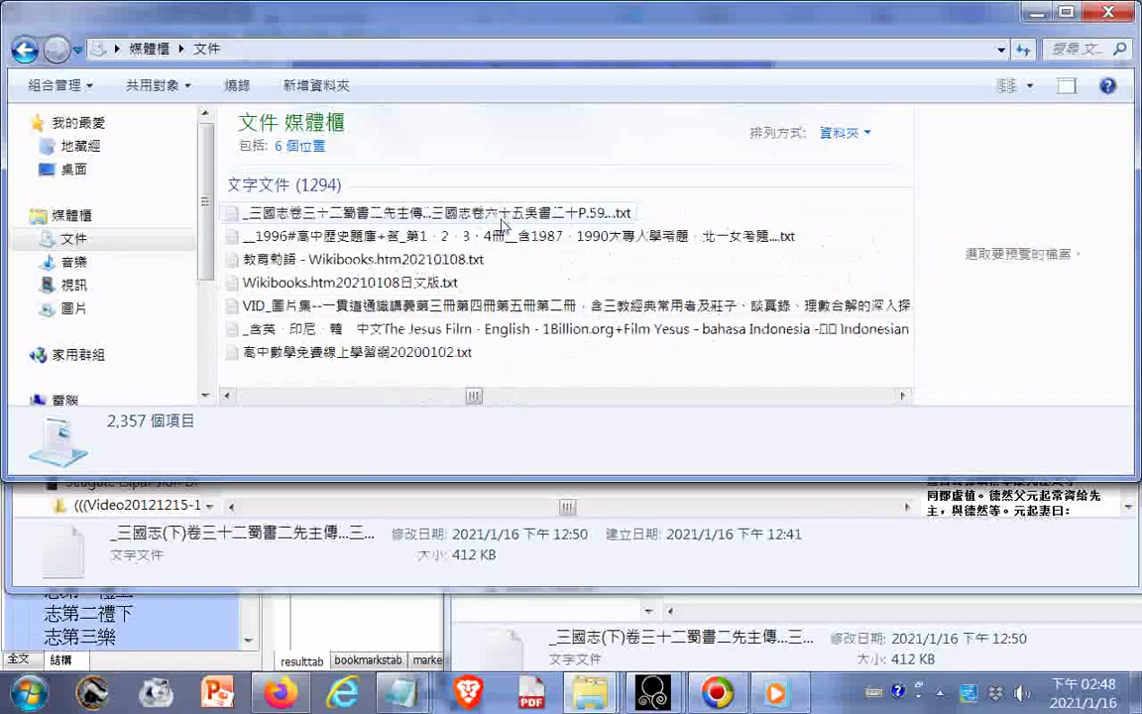
# Rename the library's 三國志 file with the copied name _三國志(下)卷三十二蜀書二先主傳...三國志卷六十五吳書二十P.59...END.txt.
pyautogui.click(501, 214)
pyautogui.click(495, 214)
pyautogui.rightClick(470, 219)
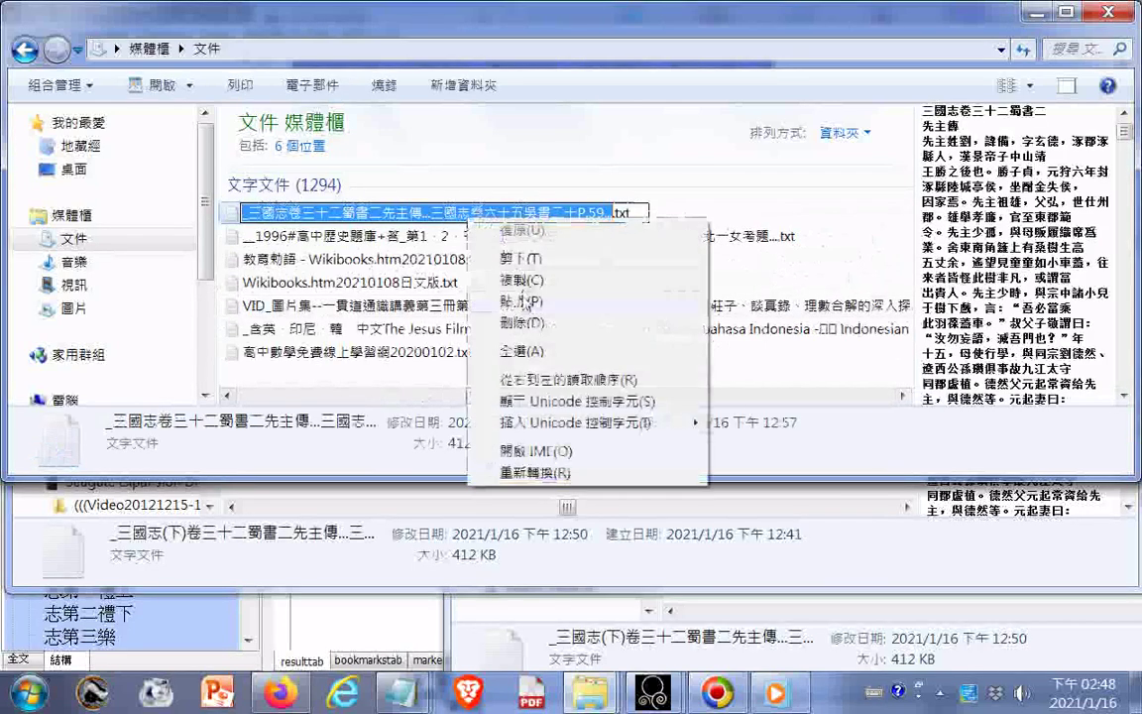
pyautogui.click(523, 301)
pyautogui.press('Left')
pyautogui.press('Left')
pyautogui.press('Left')
pyautogui.press('Left')
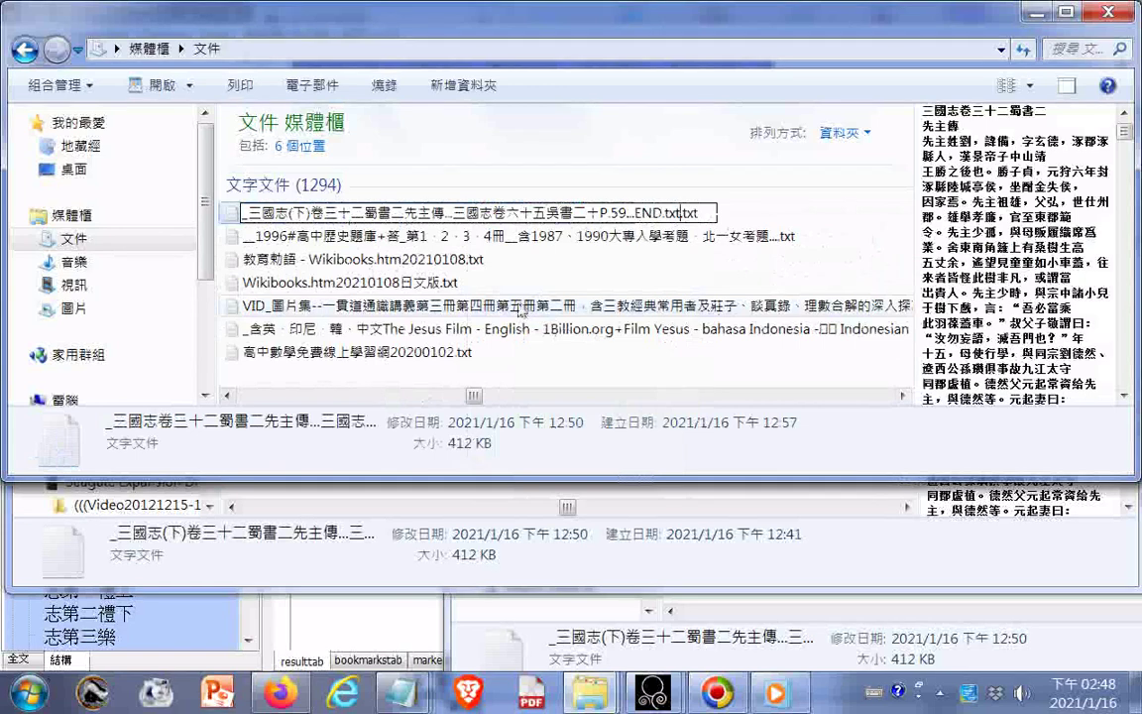
pyautogui.press('Return')
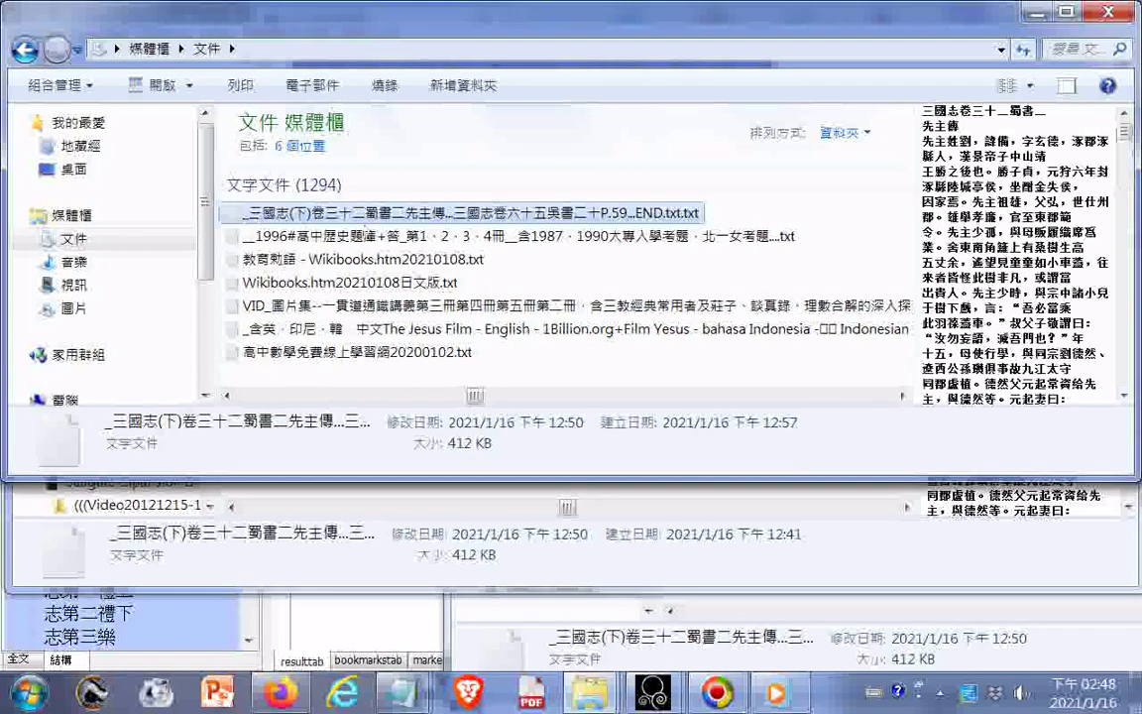
# Remove the duplicate .txt extension from the renamed 三國志 file in the Documents library.
pyautogui.click(595, 216)
pyautogui.moveTo(681, 213); pyautogui.dragTo(727, 186)
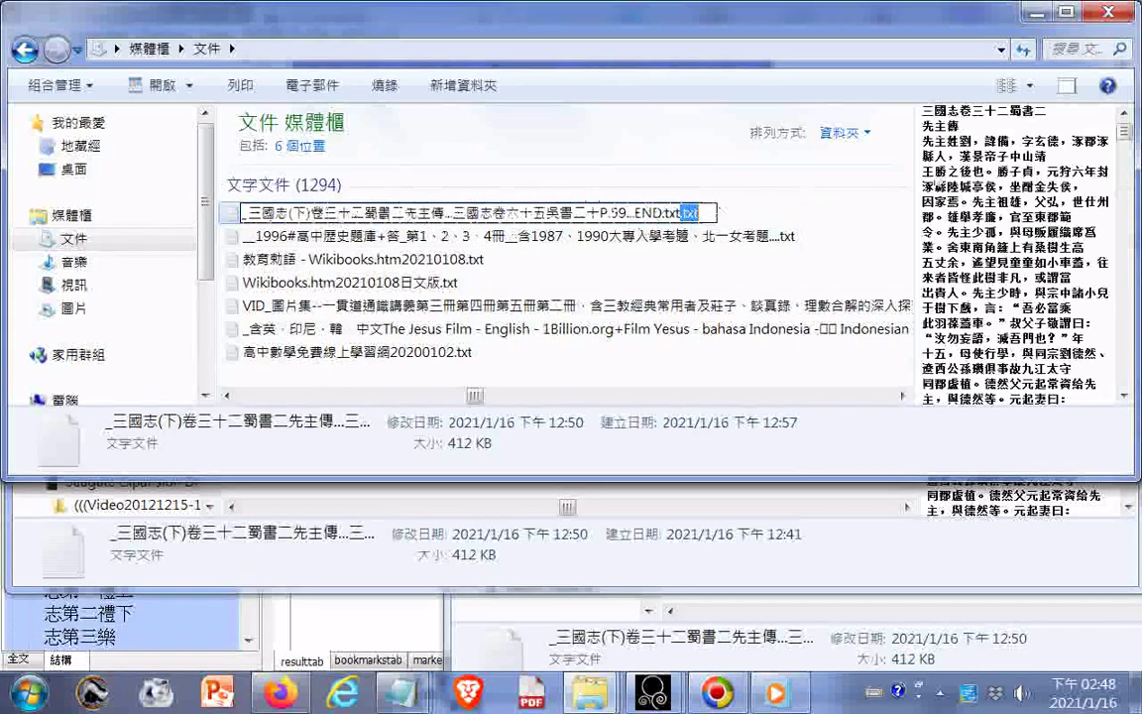
pyautogui.press('BackSpace')
pyautogui.press('BackSpace')
pyautogui.press('Return')
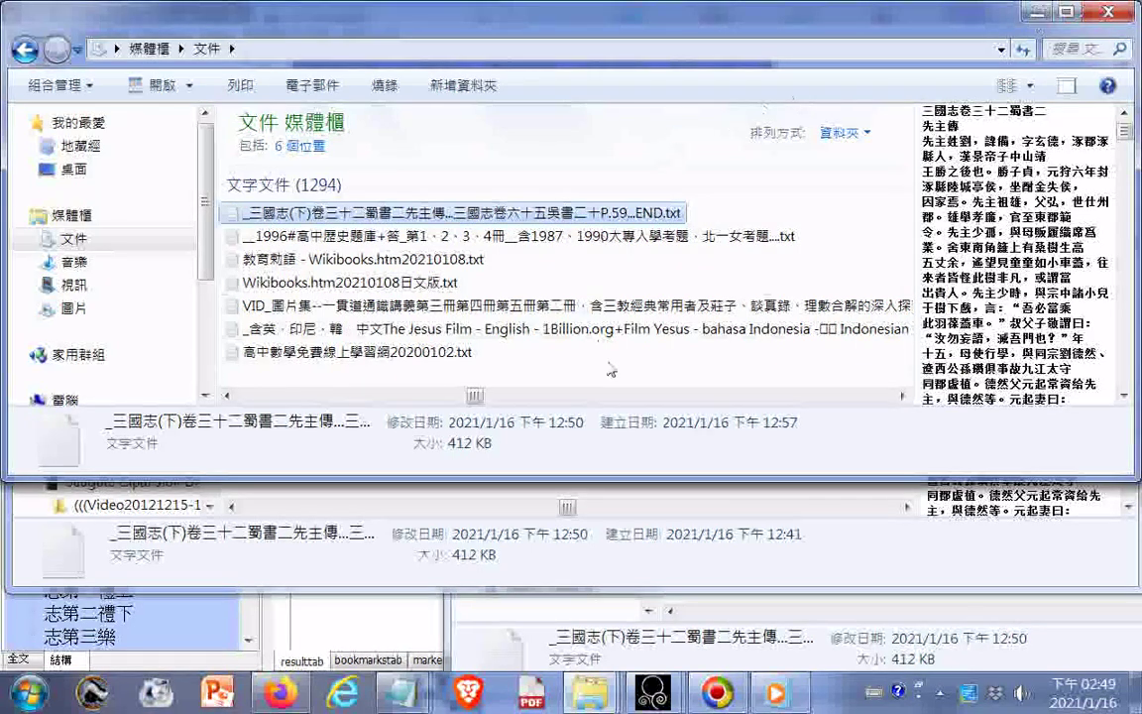
# Arrange the two file windows so both are accessible and copy the 晉書 and 宋書 text files from drive D: to the Documents library.
pyautogui.doubleClick(363, 26)
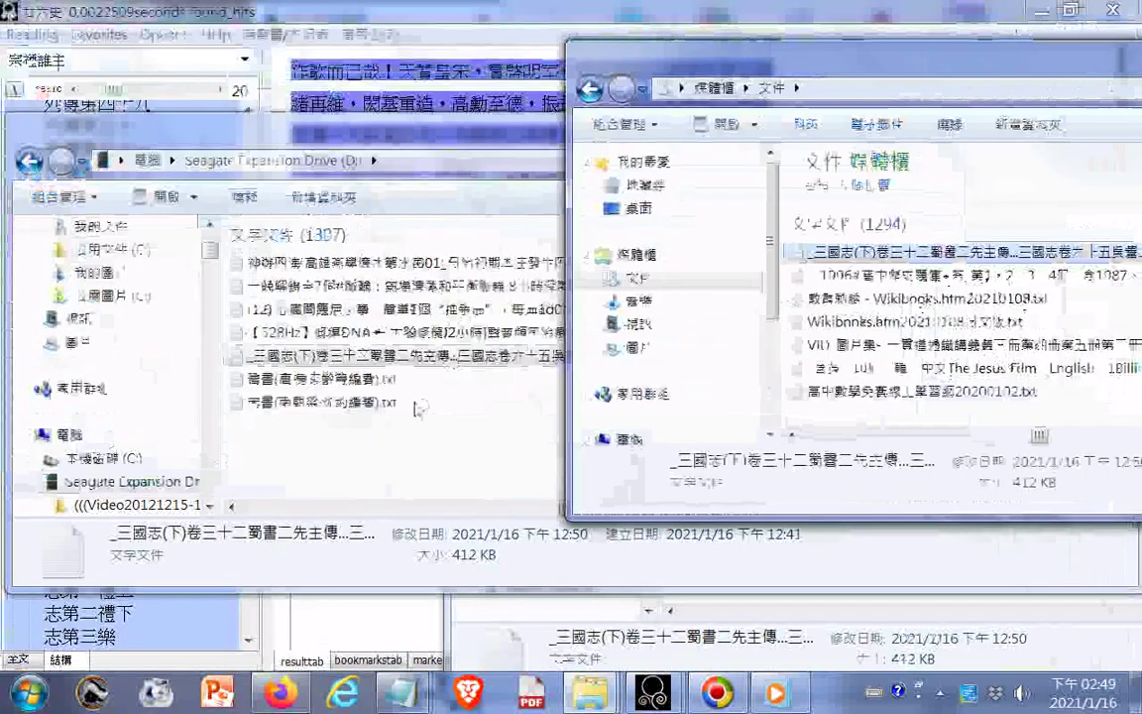
pyautogui.keyDown('shift'); pyautogui.click(359, 403); pyautogui.keyUp('shift')
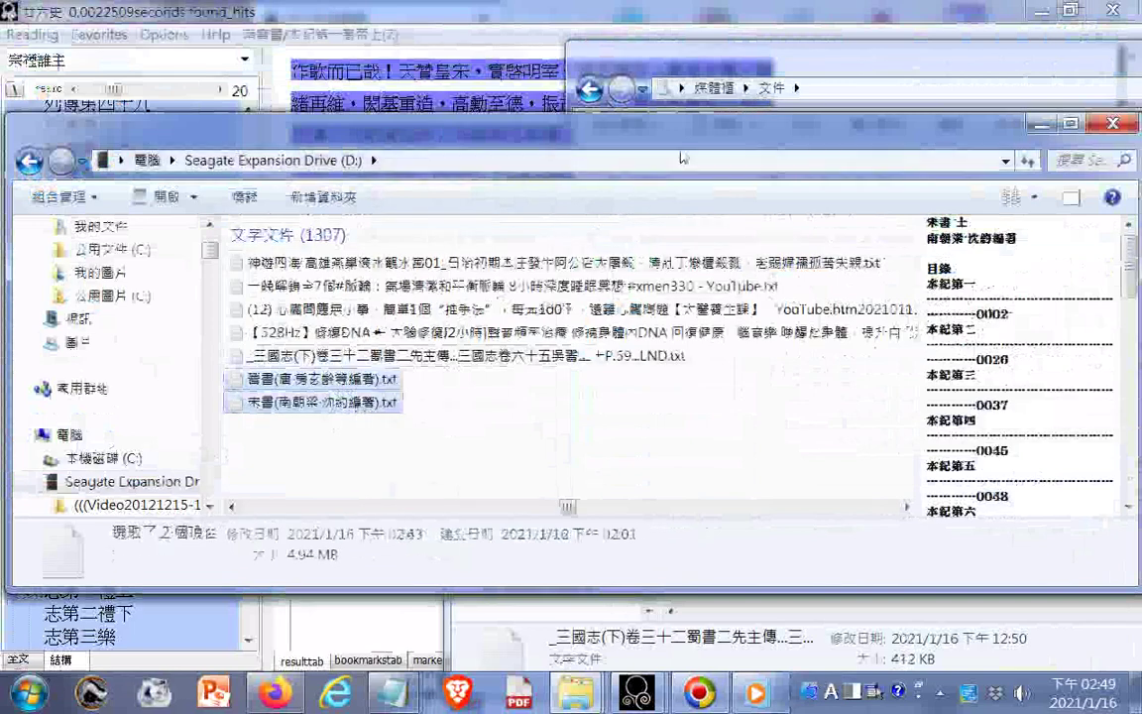
pyautogui.moveTo(720, 140); pyautogui.dragTo(749, 388)
pyautogui.moveTo(359, 650); pyautogui.dragTo(915, 310)
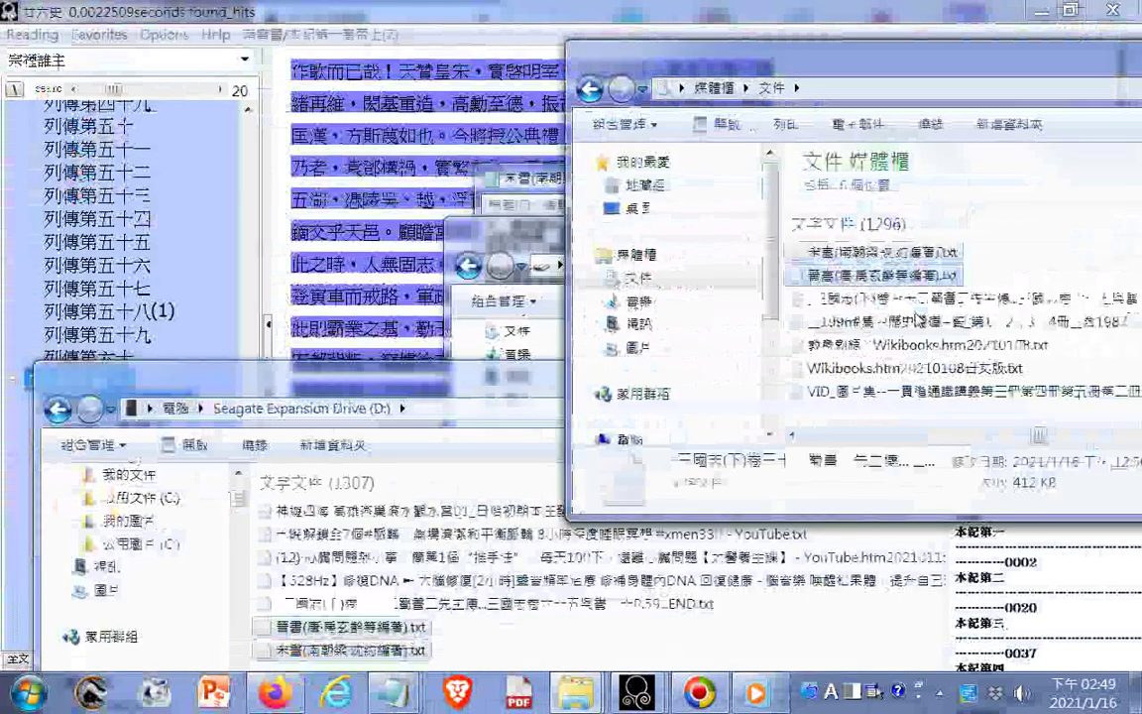
# Switch back to the 廿六史 reader, go to the 宗禋誰主 search hit in 南齊書 and clear the text selection.
pyautogui.click(428, 15)
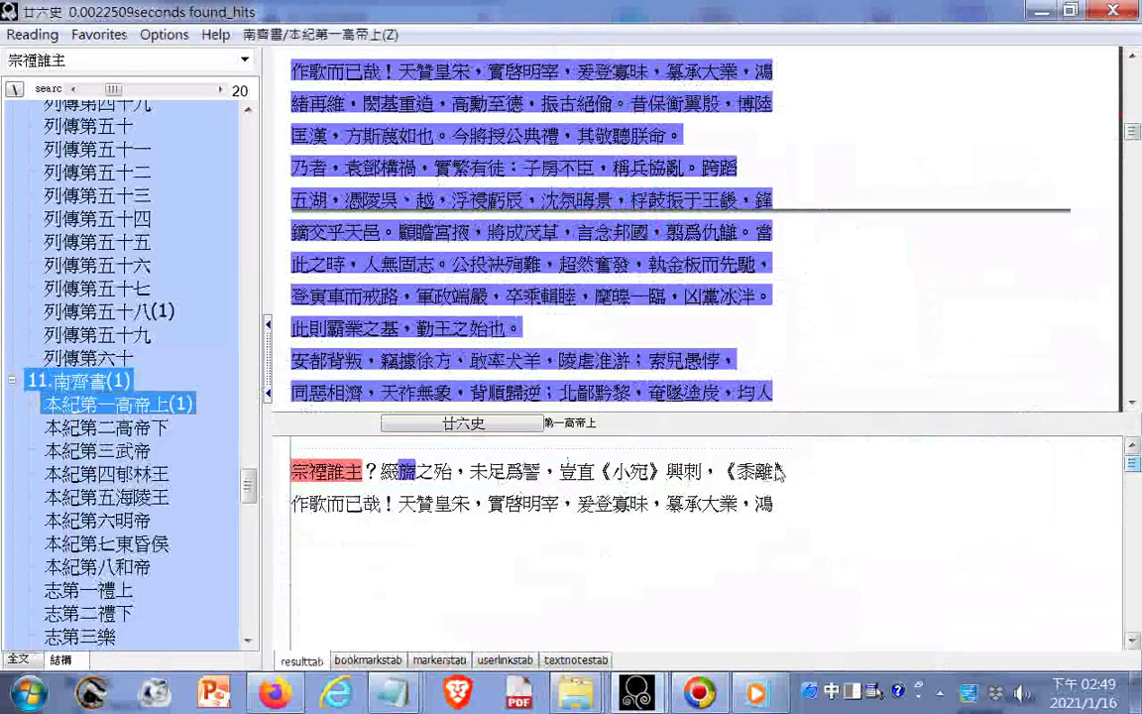
pyautogui.click(760, 514)
pyautogui.click(761, 515)
pyautogui.click(787, 134)
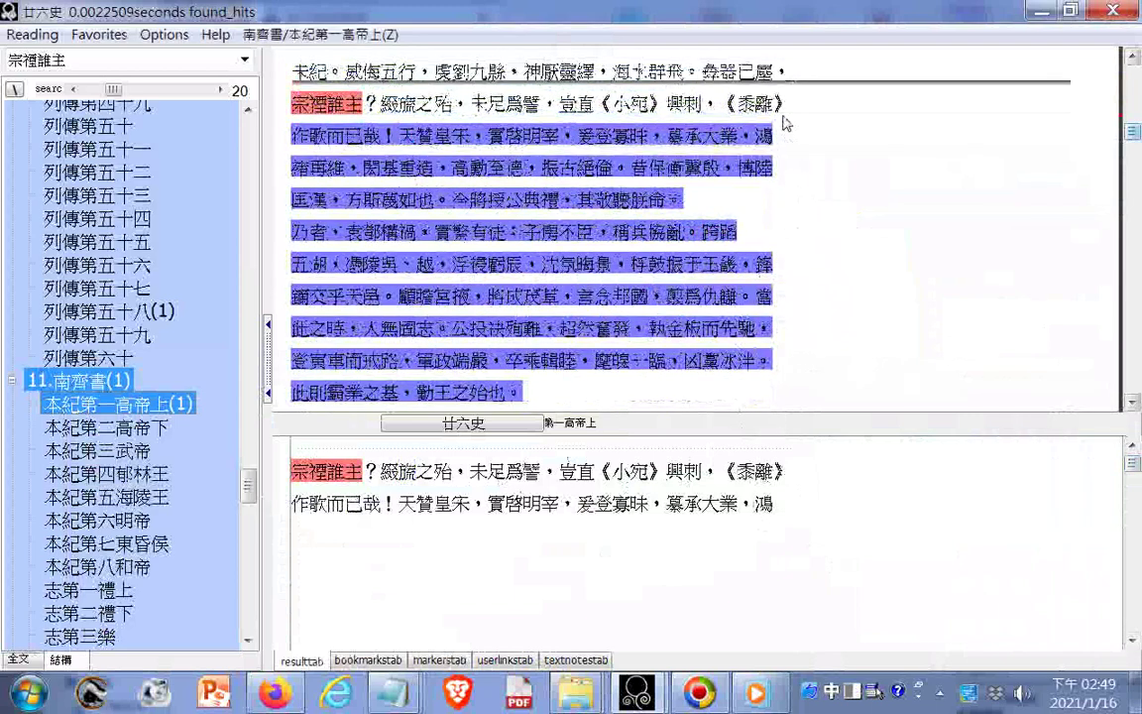
pyautogui.click(947, 163)
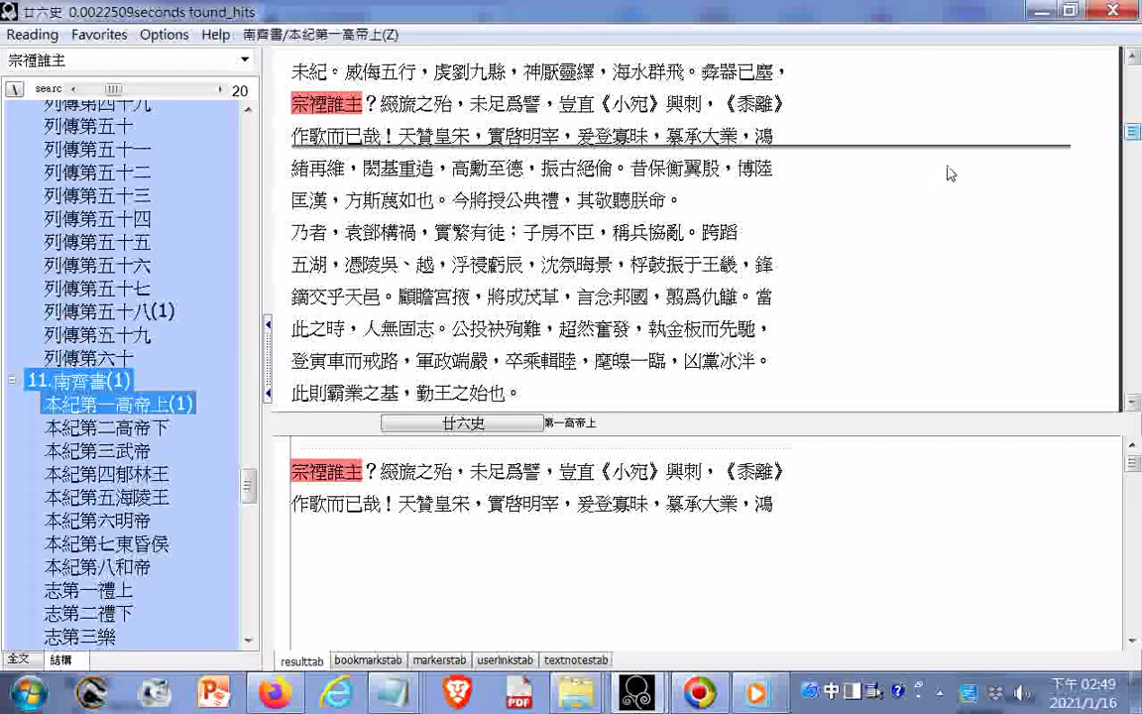